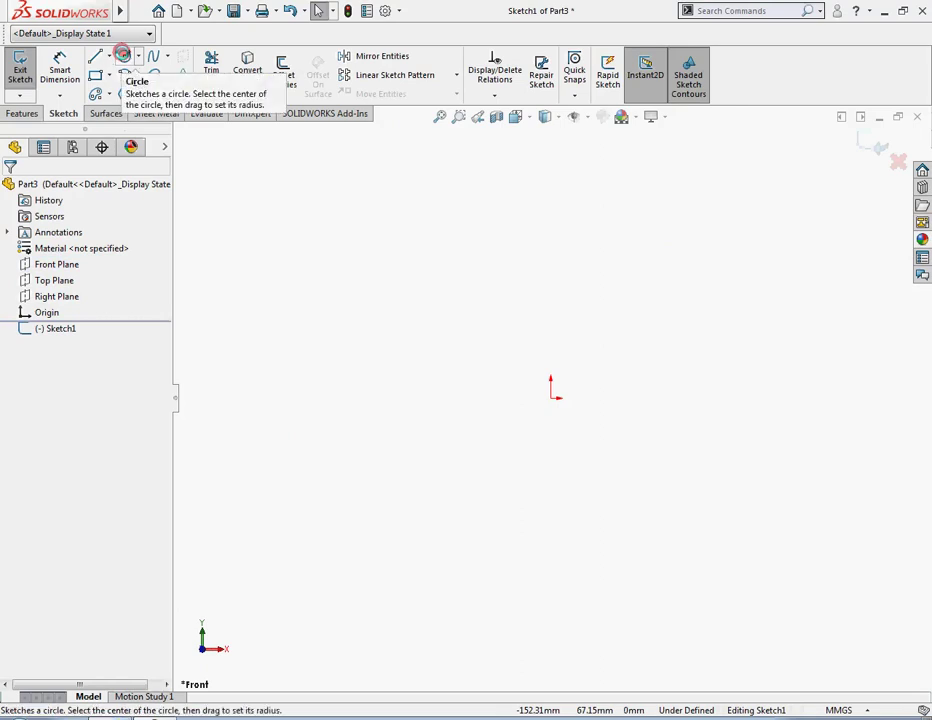
- Sketch a circle with a 50 mm radius centred on the origin
left_click(123, 55)
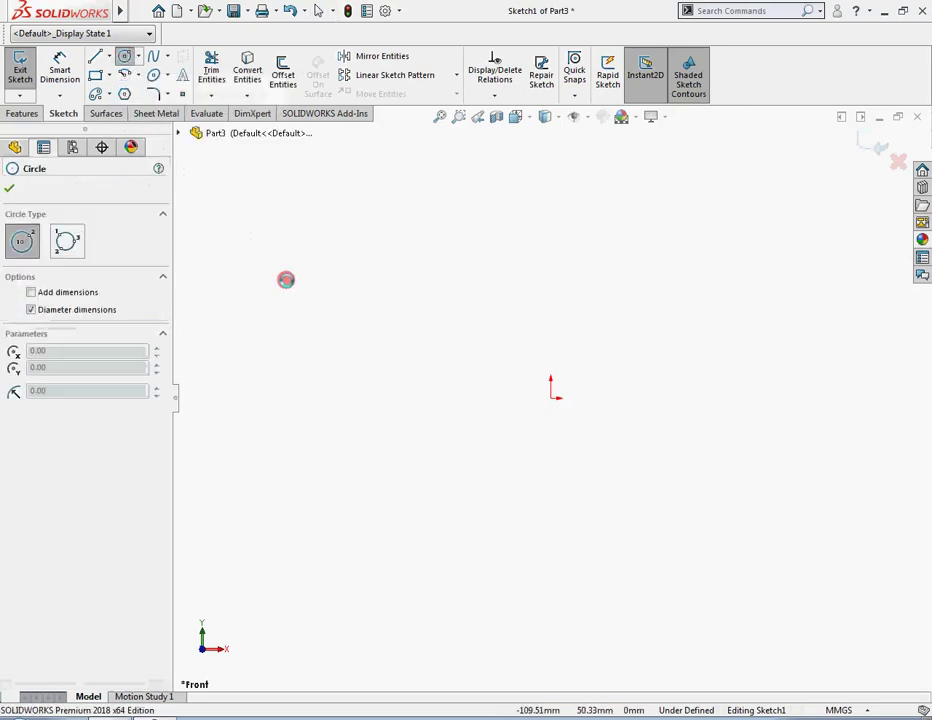
left_click(550, 397)
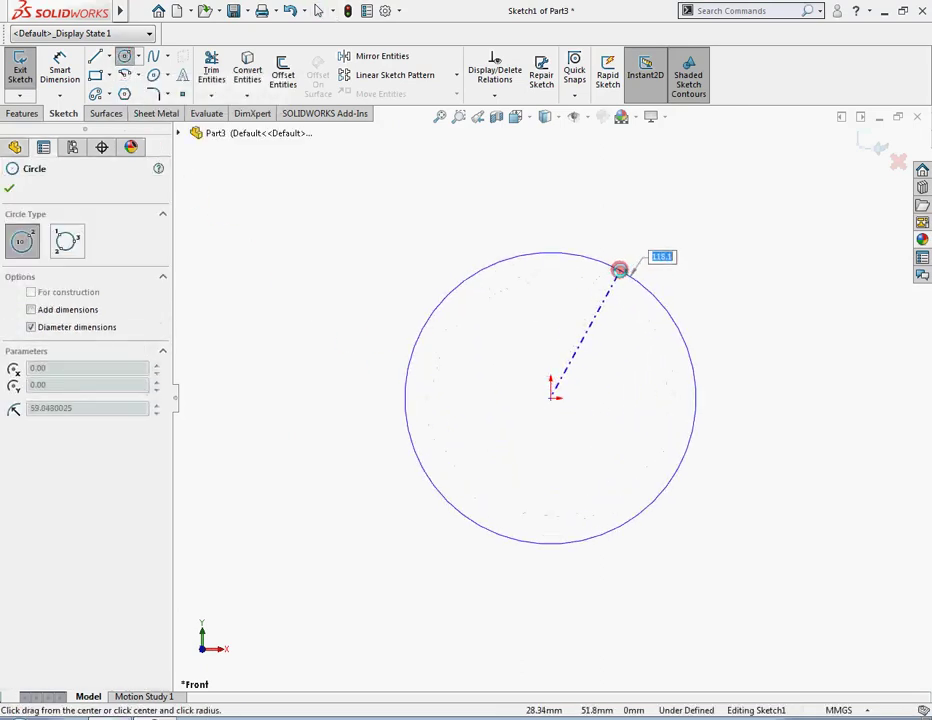
left_click(619, 269)
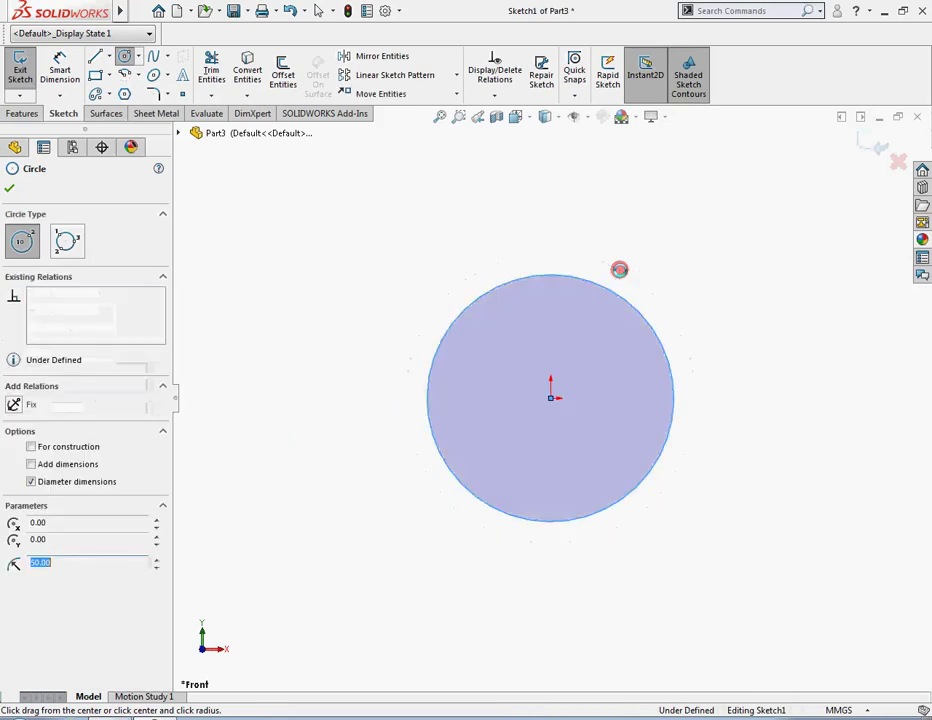
left_click(10, 188)
- Add a diameter dimension of 100 mm to the circle
left_click(60, 66)
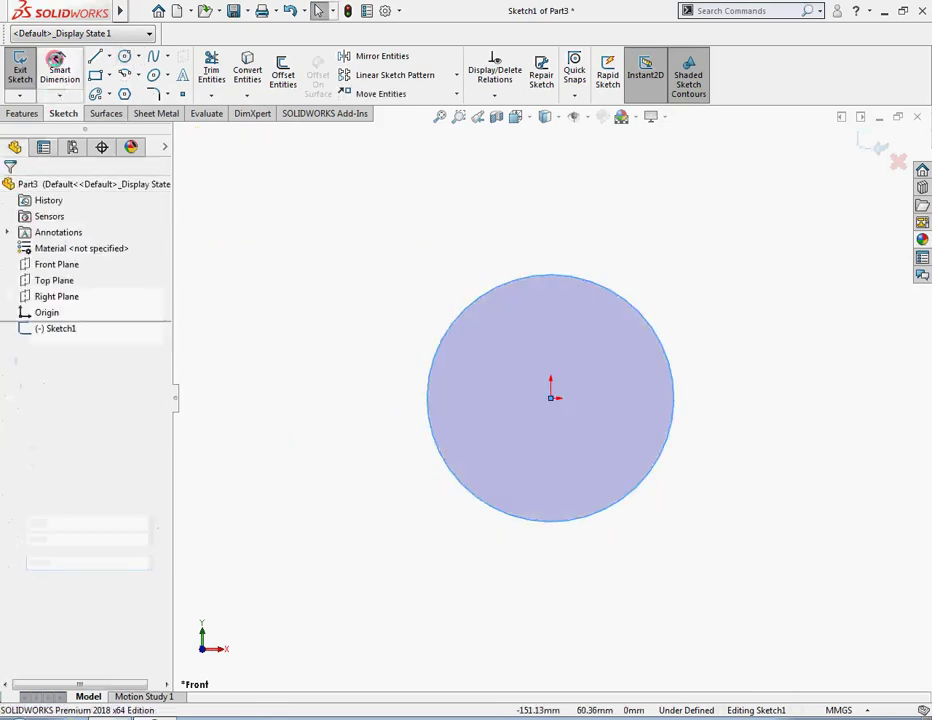
left_click(631, 301)
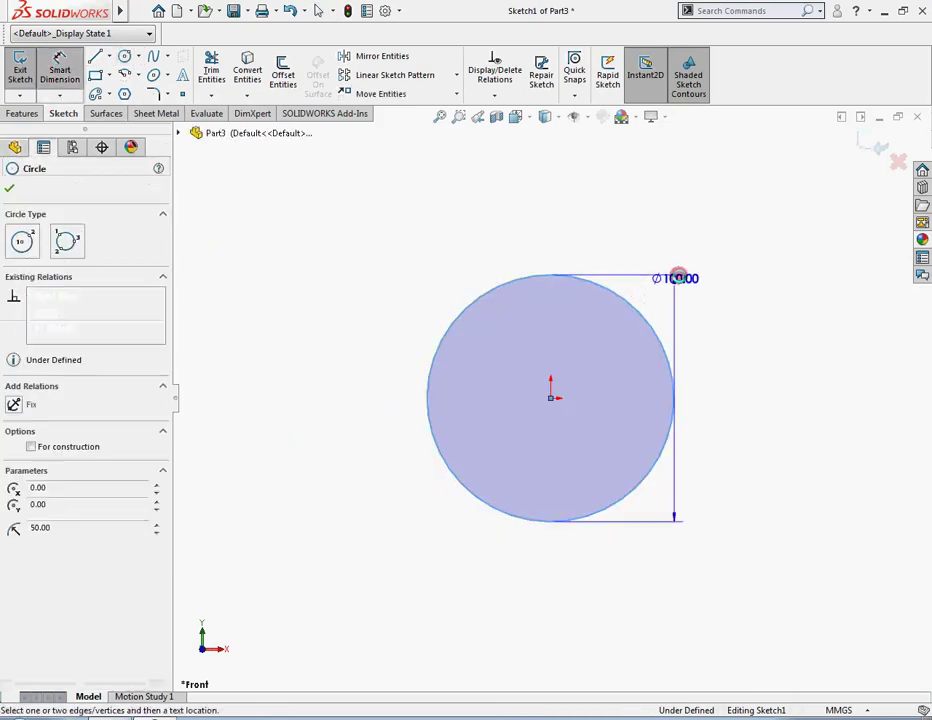
left_click(686, 249)
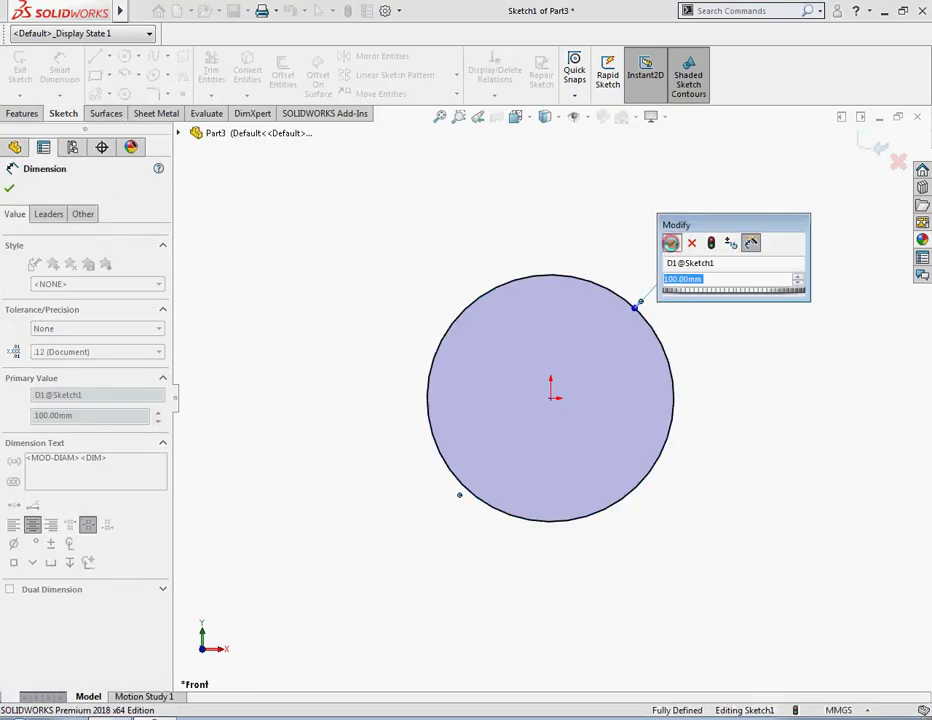
left_click(670, 244)
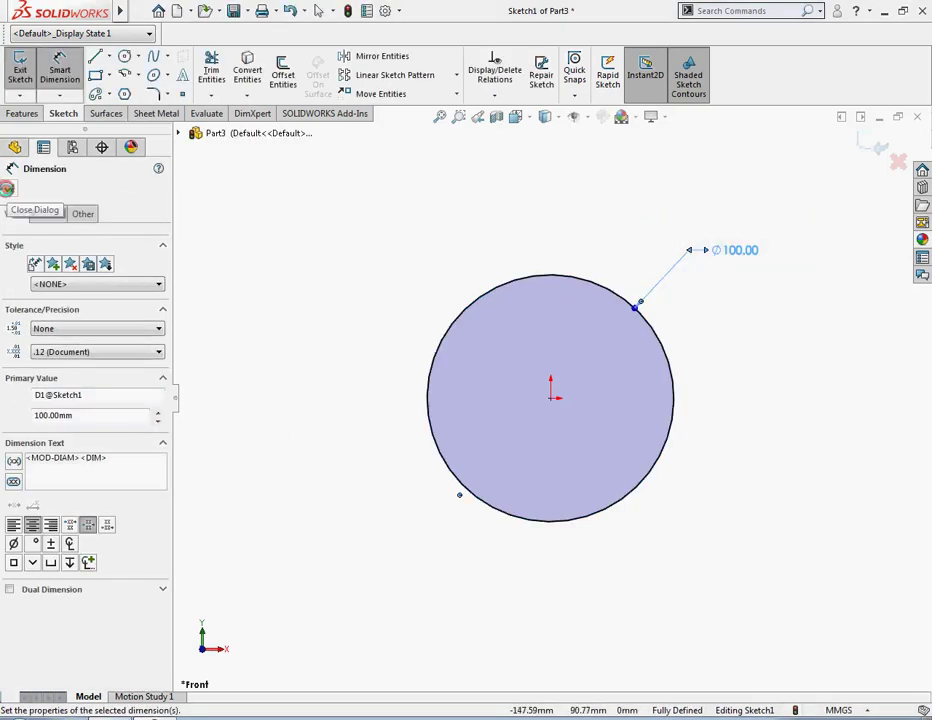
left_click(8, 188)
- Draw a vertical line through the circle's centre from its topmost point to its lowest point
left_click(95, 56)
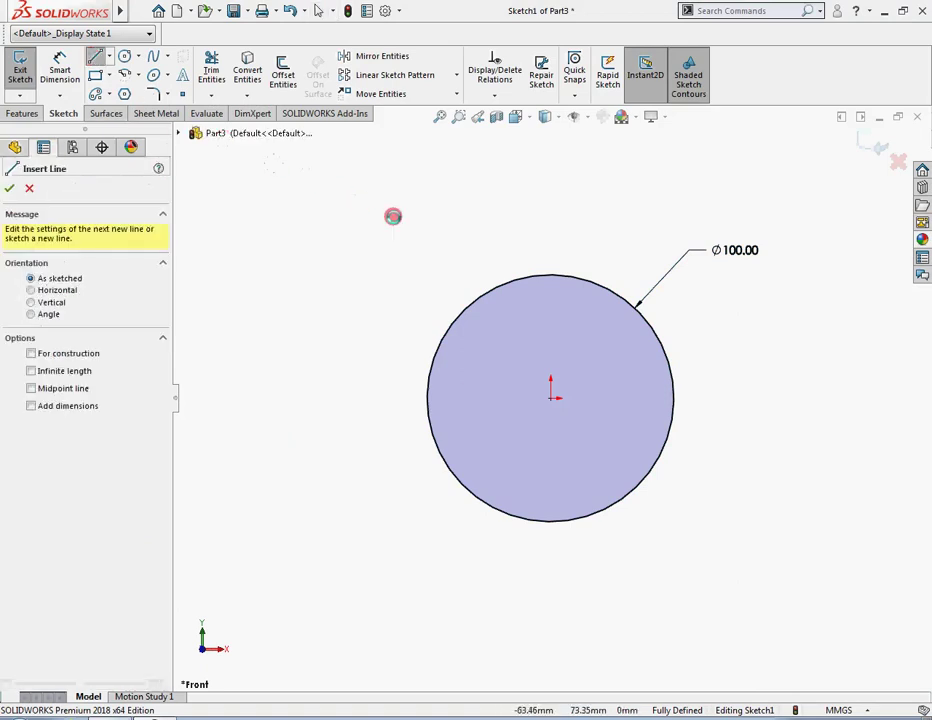
left_click(551, 273)
left_click(550, 520)
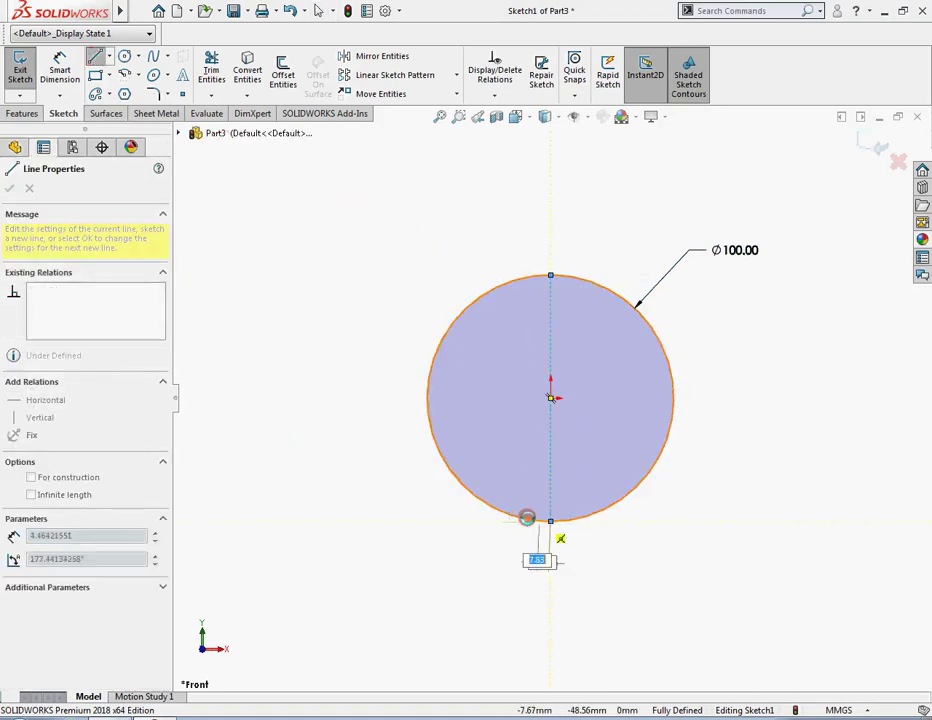
key("Escape")
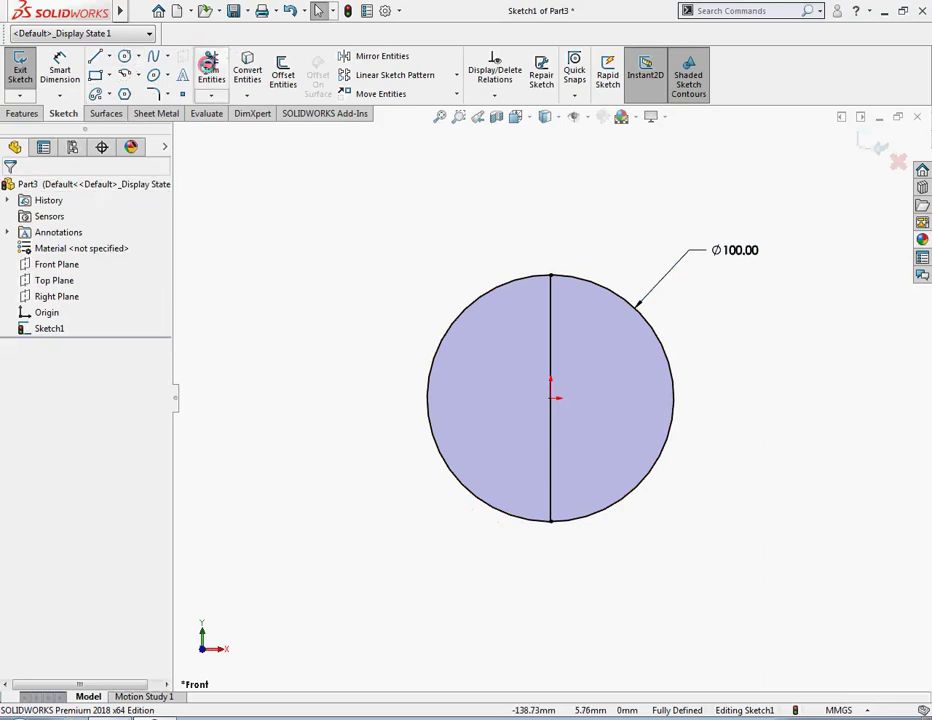
- Trim away the left half of the circle and exit the sketch
left_click(212, 74)
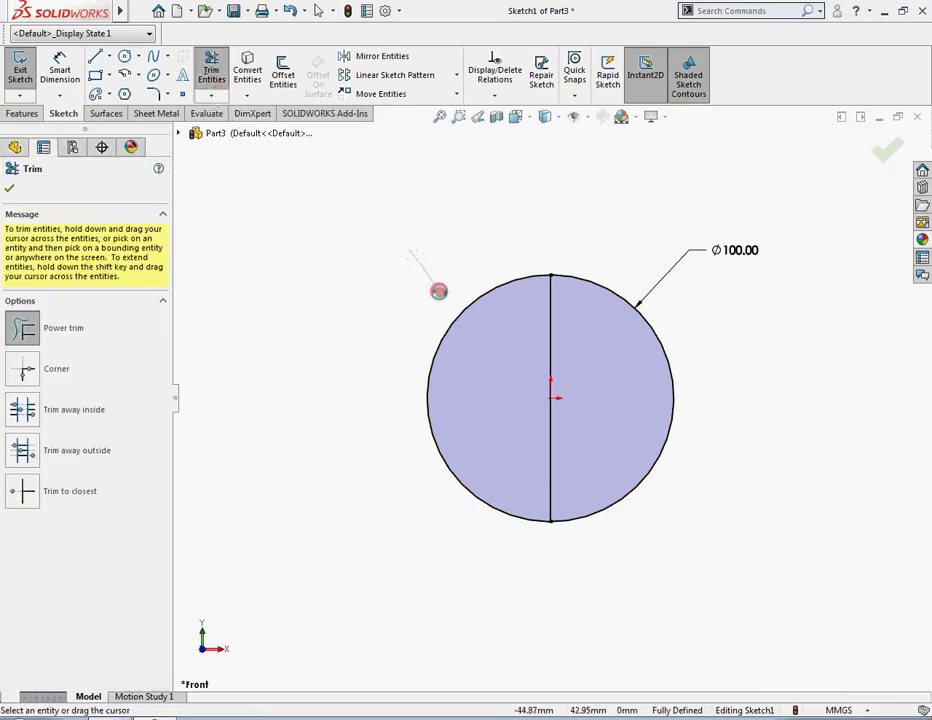
mouse_move(438, 291)
left_mouse_down()
mouse_move(453, 322)
mouse_move(416, 327)
left_mouse_up()
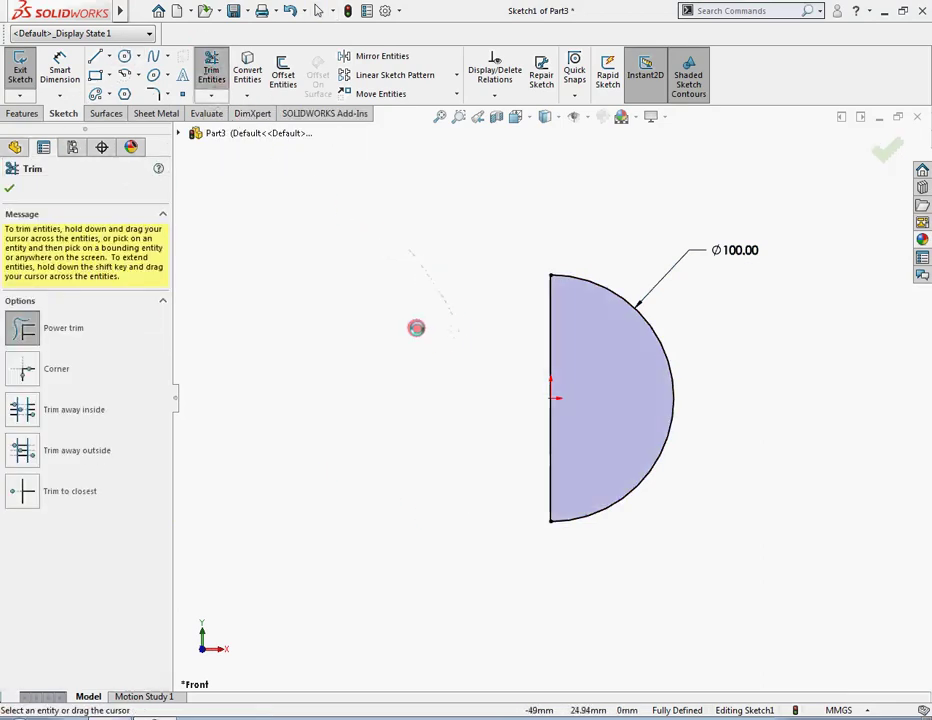
left_click(7, 188)
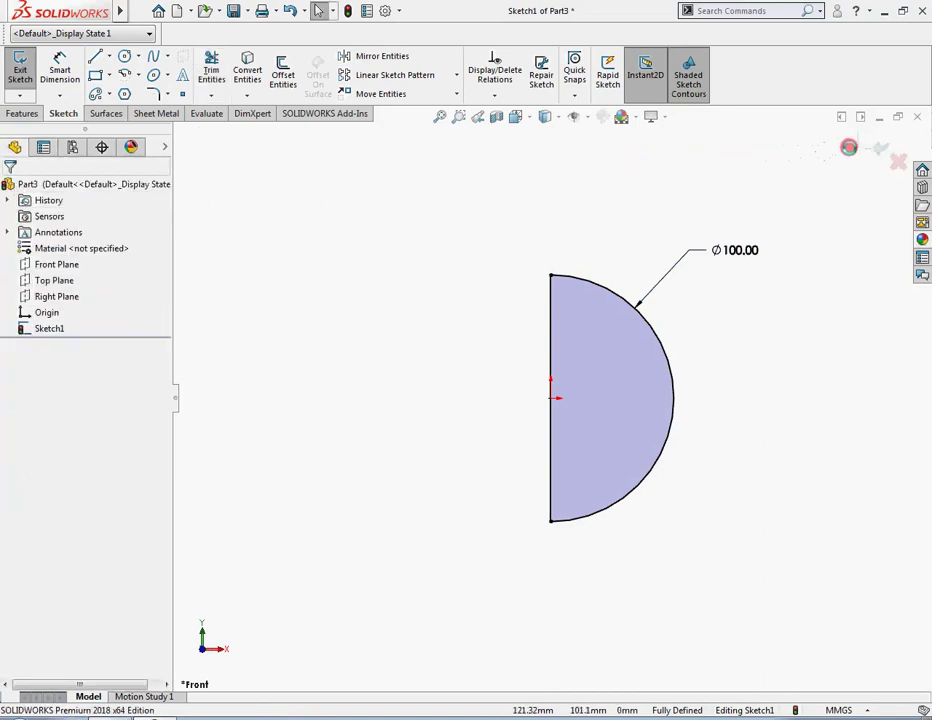
left_click(872, 147)
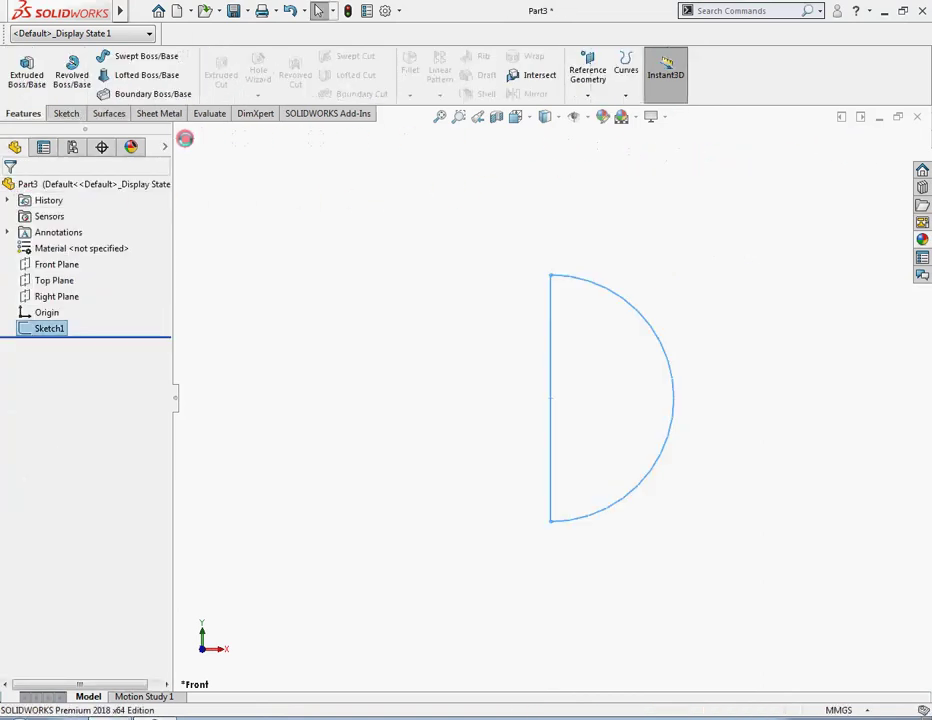
- Revolve the half-circle profile 360 degrees about its straight vertical line into a solid sphere
left_click(71, 76)
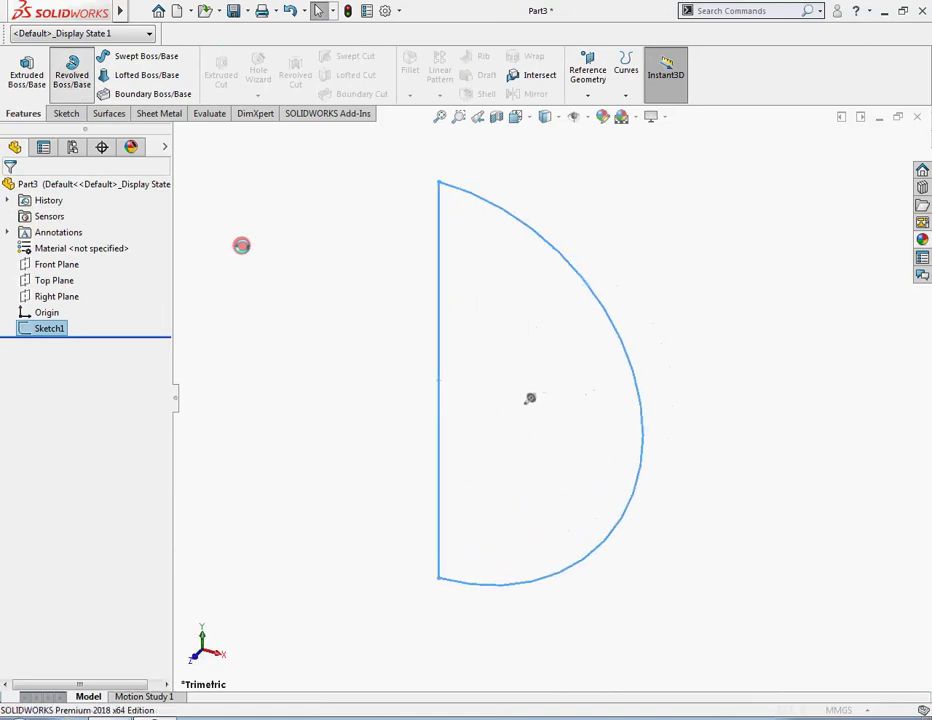
left_click(438, 351)
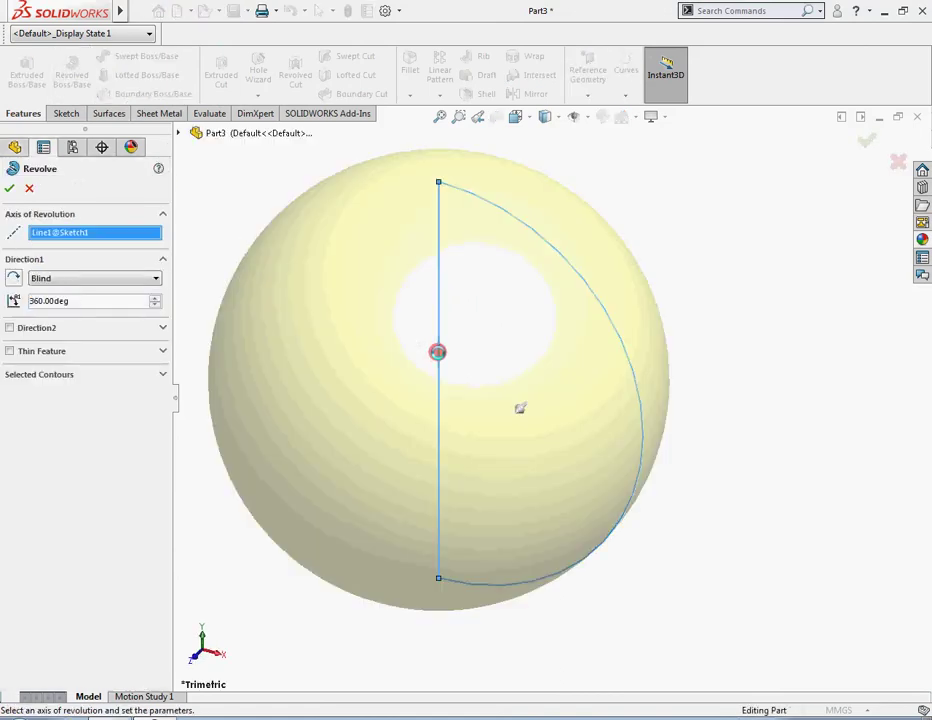
left_click(7, 189)
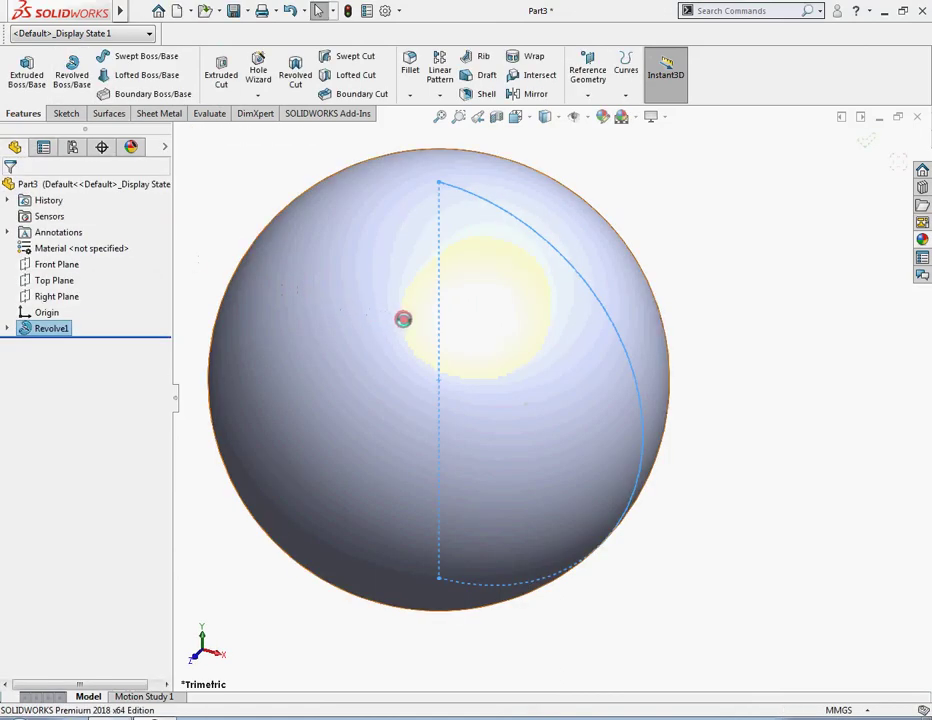
- Start a new sketch on the Front Plane
scroll(462, 336, "up", 4)
left_click(803, 368)
scroll(711, 384, "up", 3)
scroll(530, 438, "down", 2)
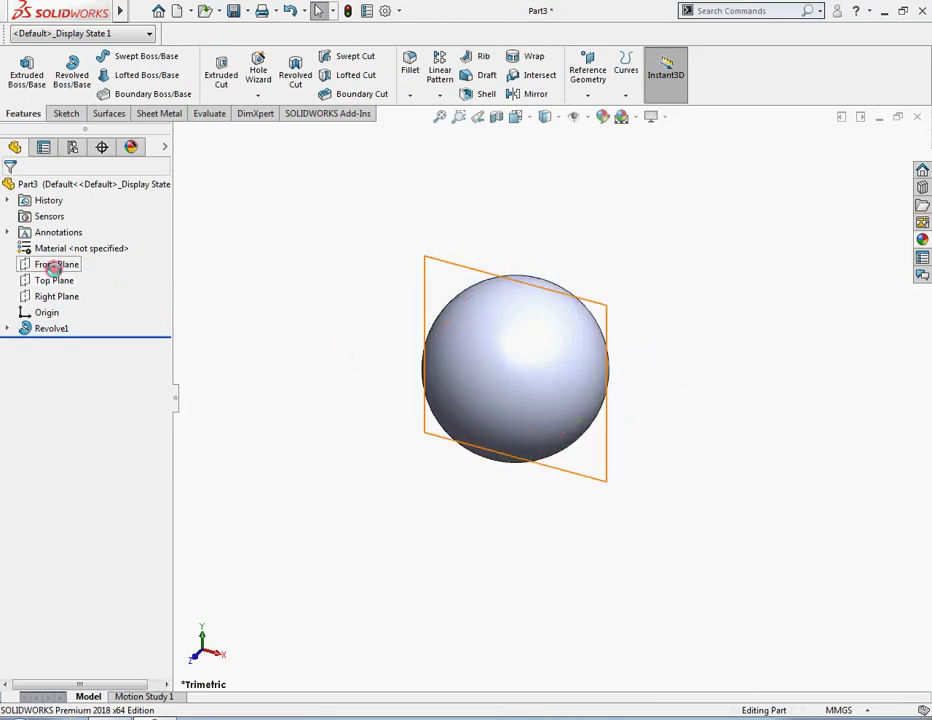
left_click(52, 264)
left_click(64, 245)
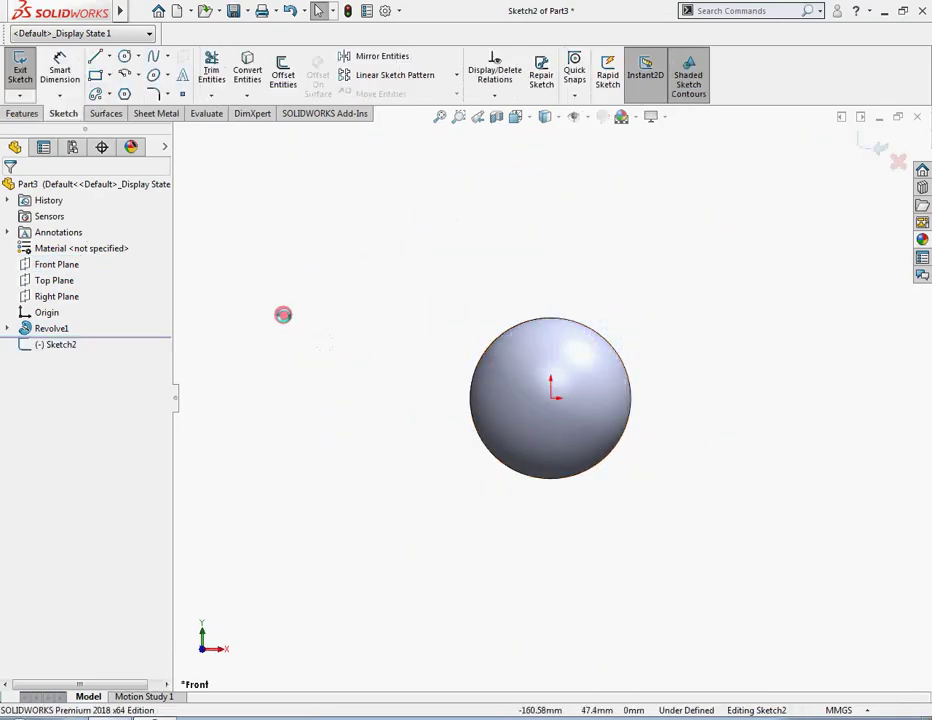
- Draw a four-segment zigzag from the sphere's topmost point through the origin to its lowest point, with both outer corners about 20 mm to the right
left_click(94, 57)
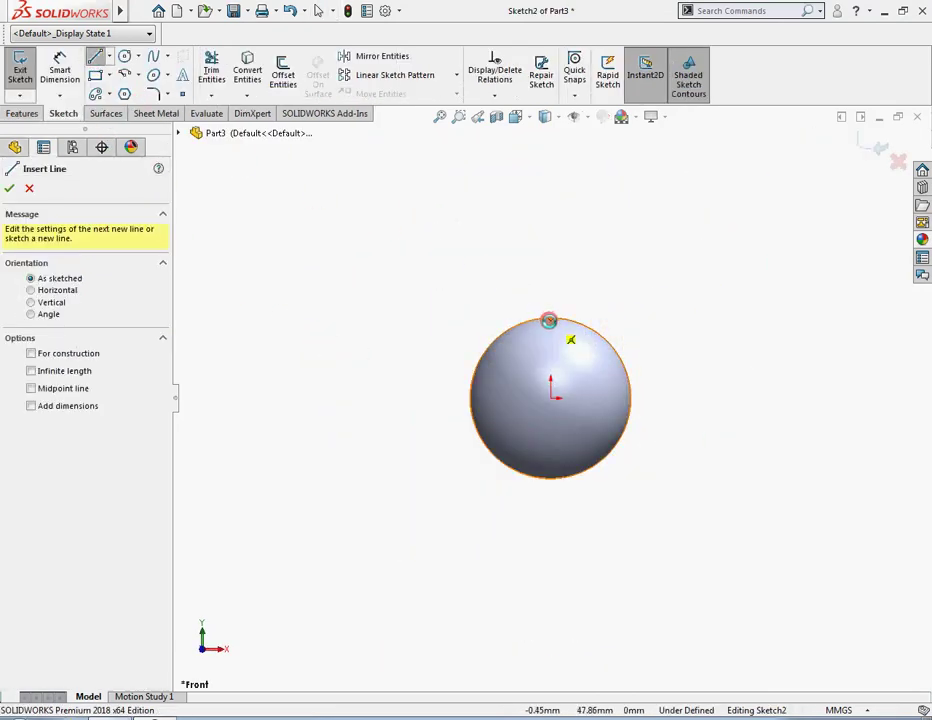
scroll(549, 340, "up", 3)
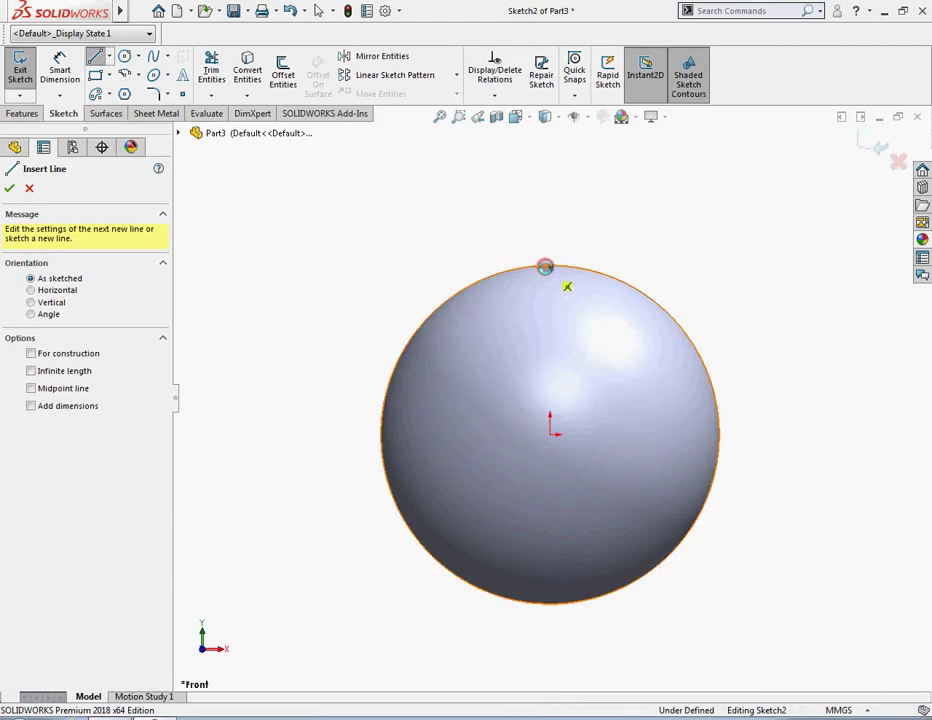
left_click(549, 264)
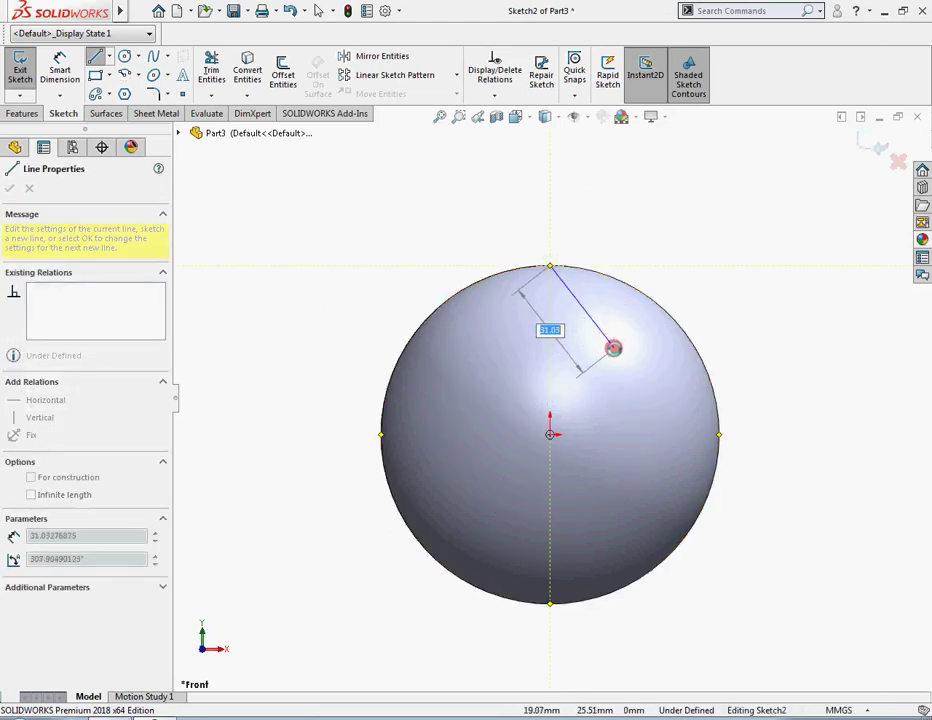
left_click(617, 354)
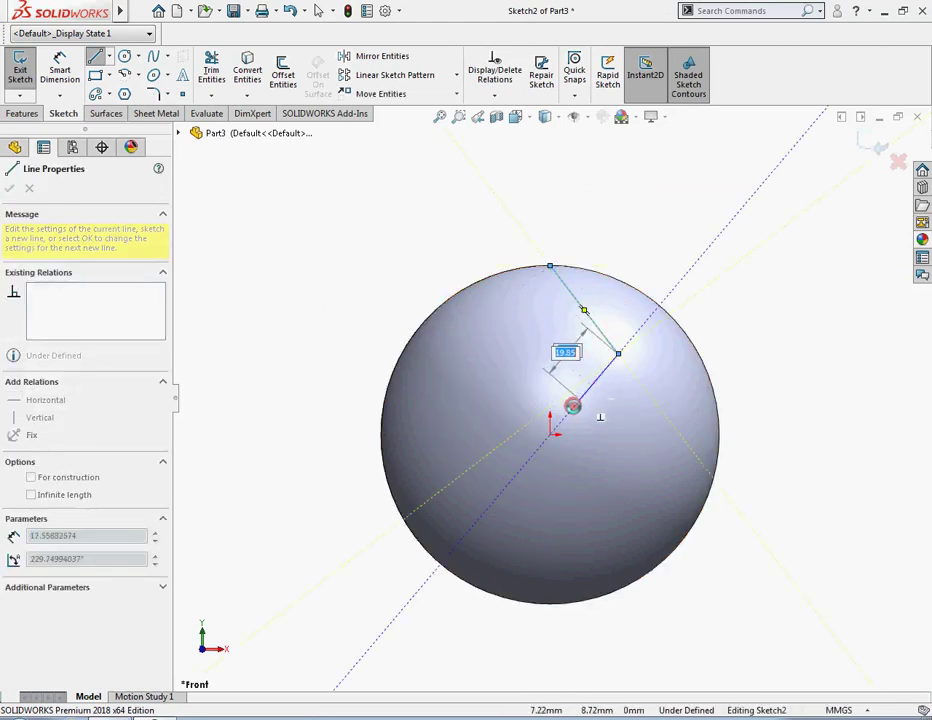
left_click(549, 435)
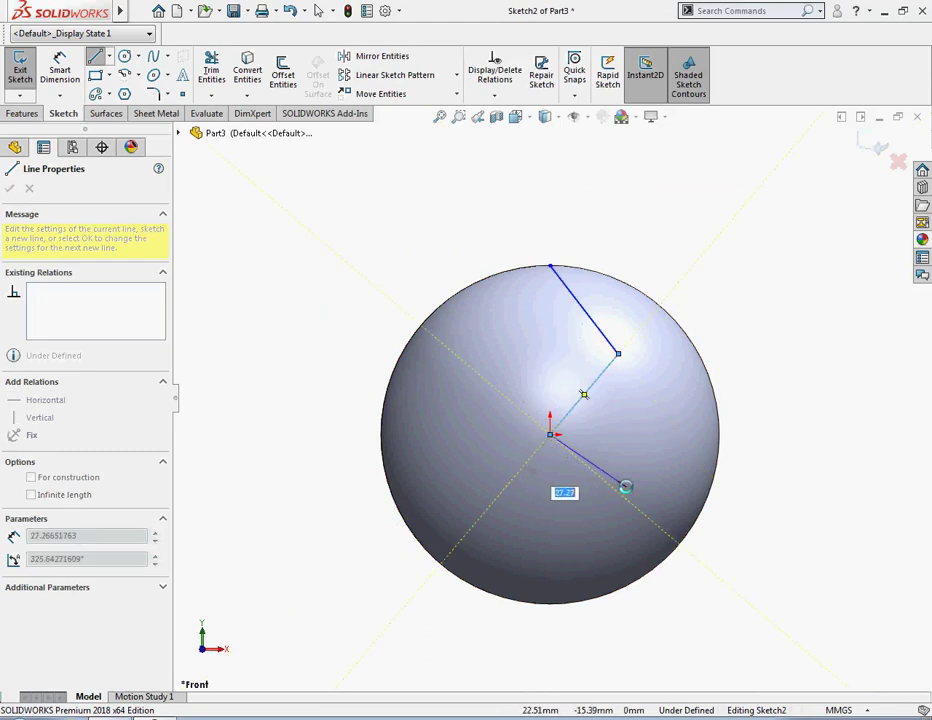
left_click(617, 491)
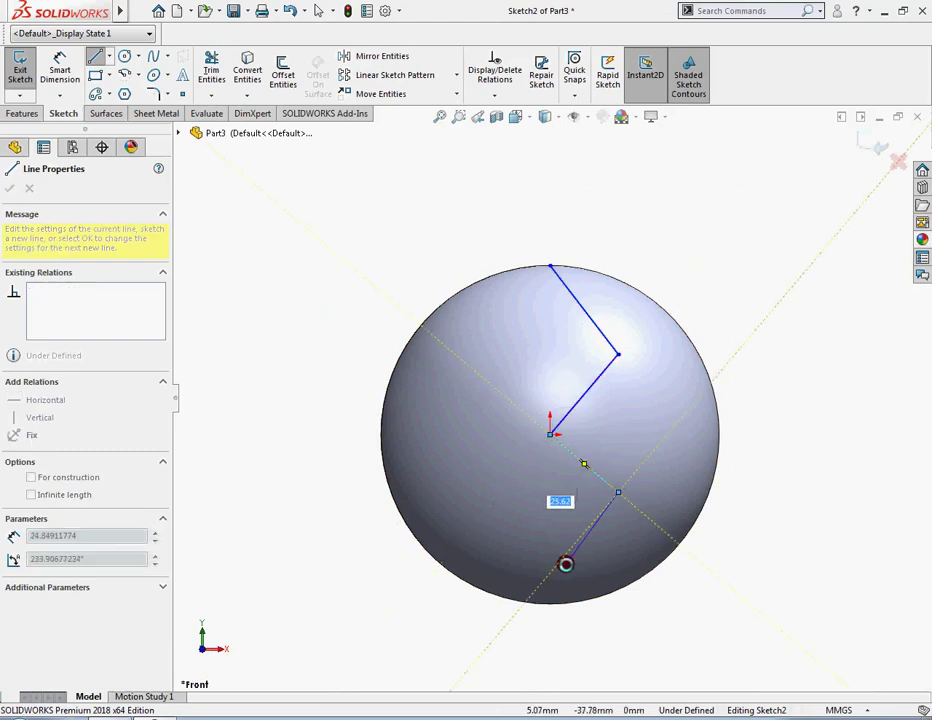
left_click(549, 602)
key("Escape")
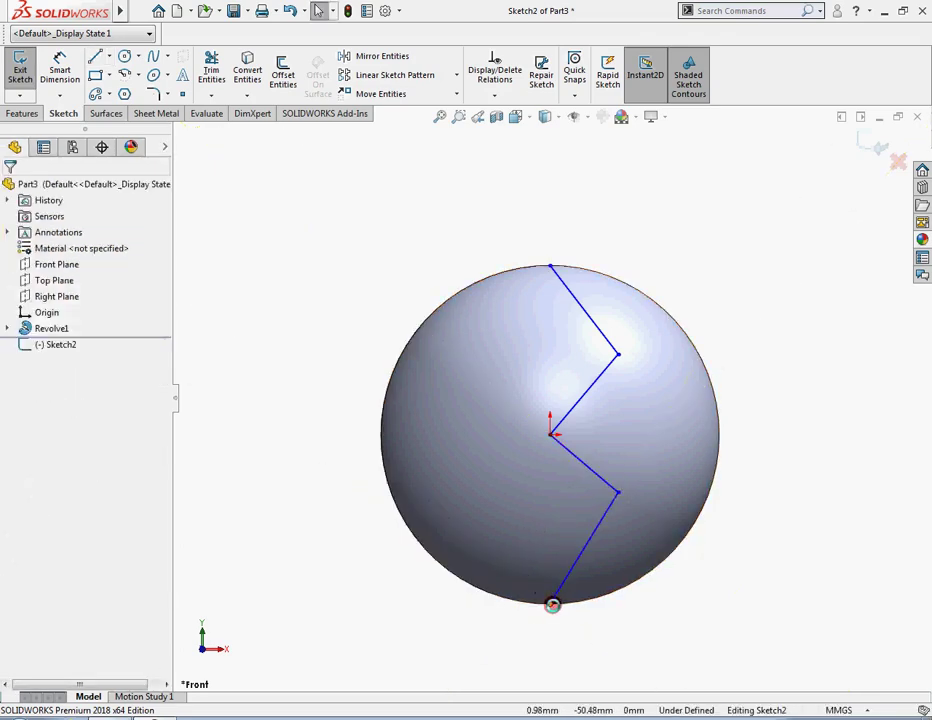
- Add a vertical relation between the zigzag's lower end point, its middle point at the origin and its upper end point
left_click(550, 604)
left_click(549, 432, "ctrl")
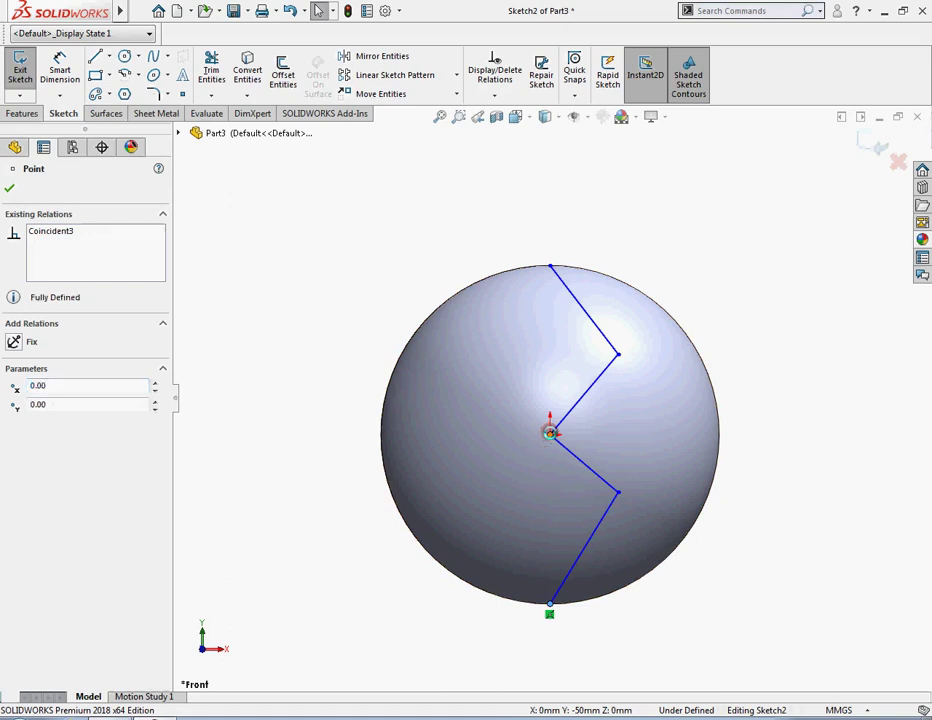
left_click(549, 270, "ctrl")
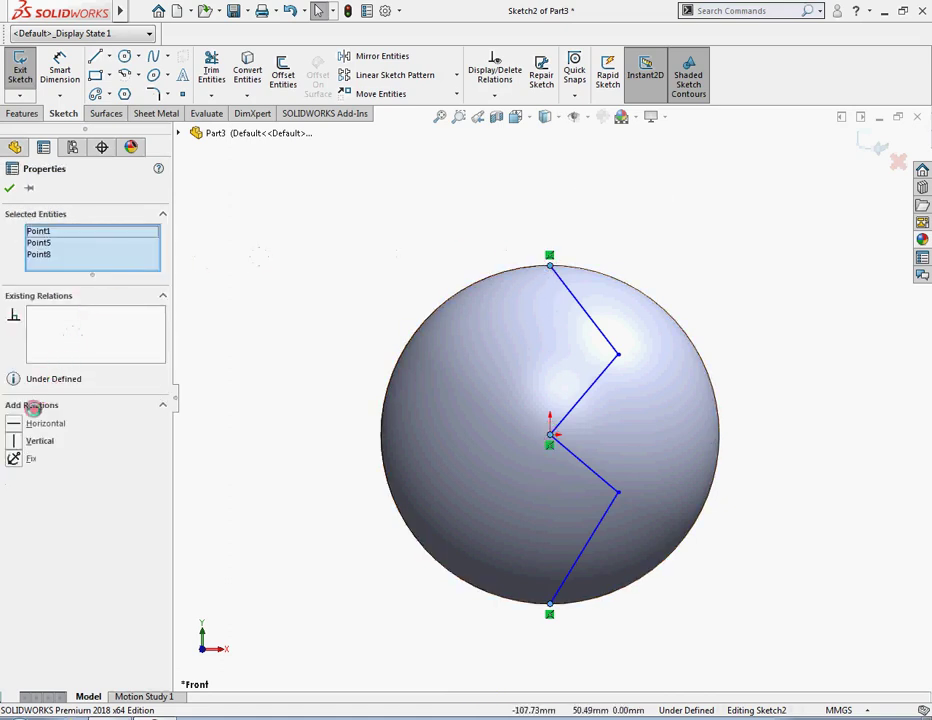
left_click(20, 441)
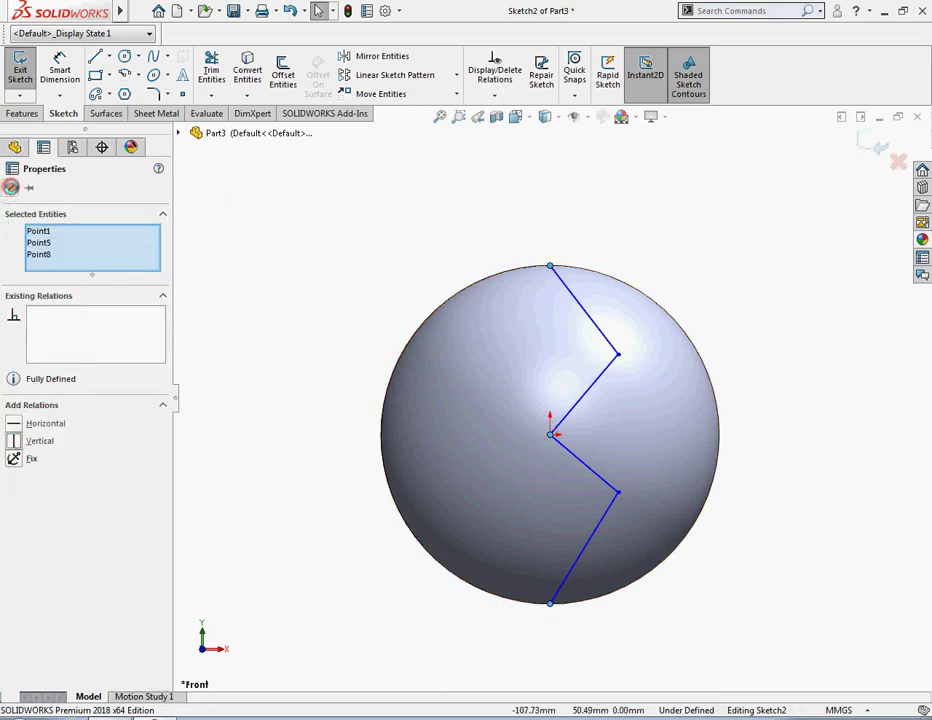
left_click(10, 187)
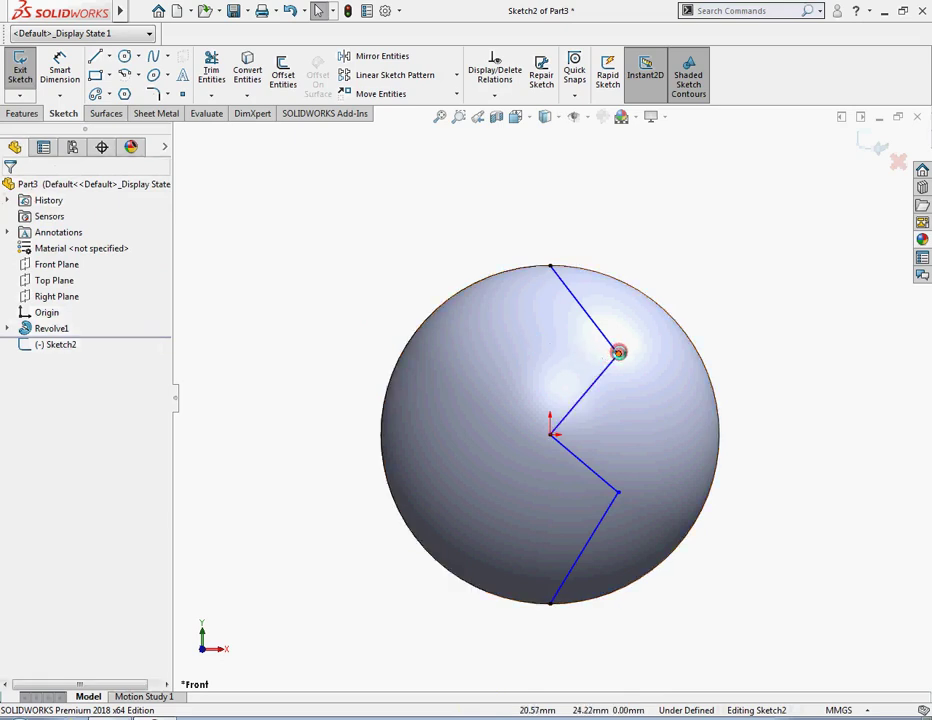
- Add a vertical relation between the zigzag's two outer corner points
left_click(618, 353)
left_click(618, 491, "ctrl")
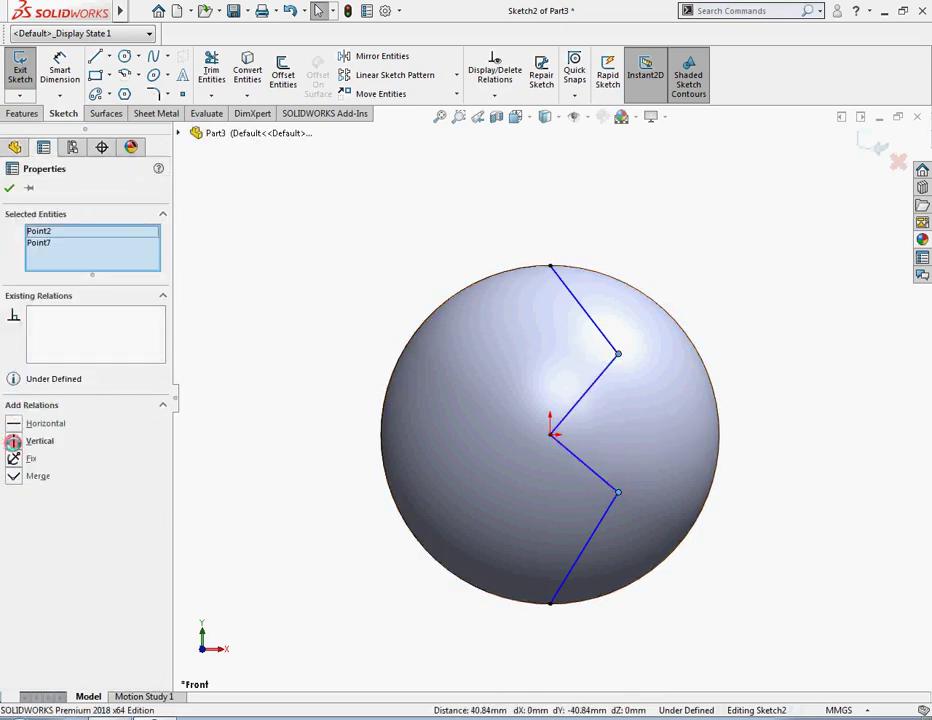
left_click(13, 441)
left_click(11, 186)
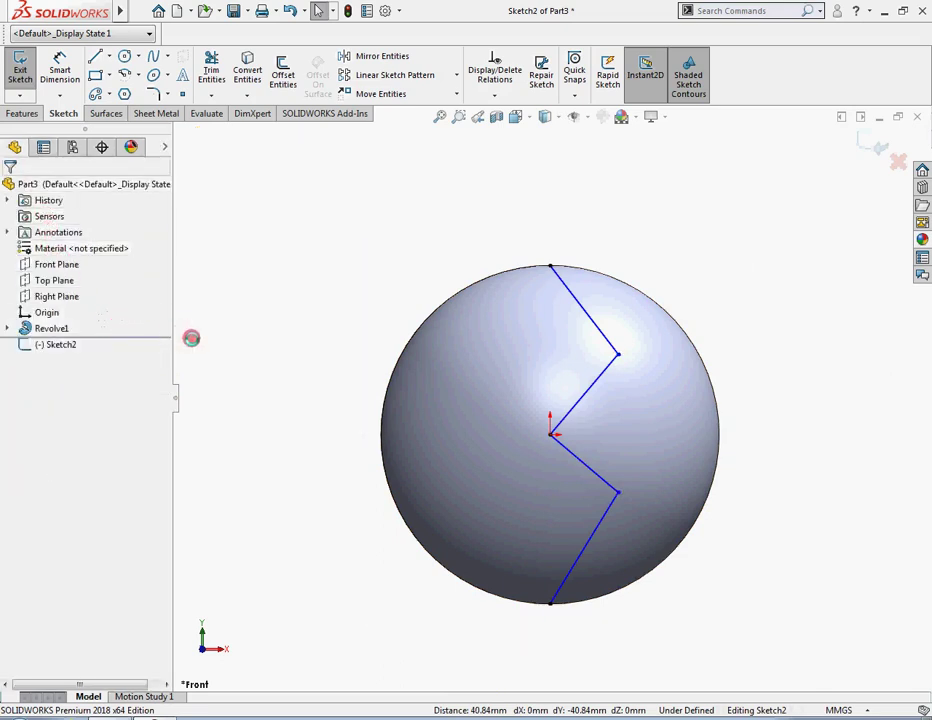
- Dimension the vertical distance between the zigzag's upper outer corner and the origin as 25 mm
left_click(58, 62)
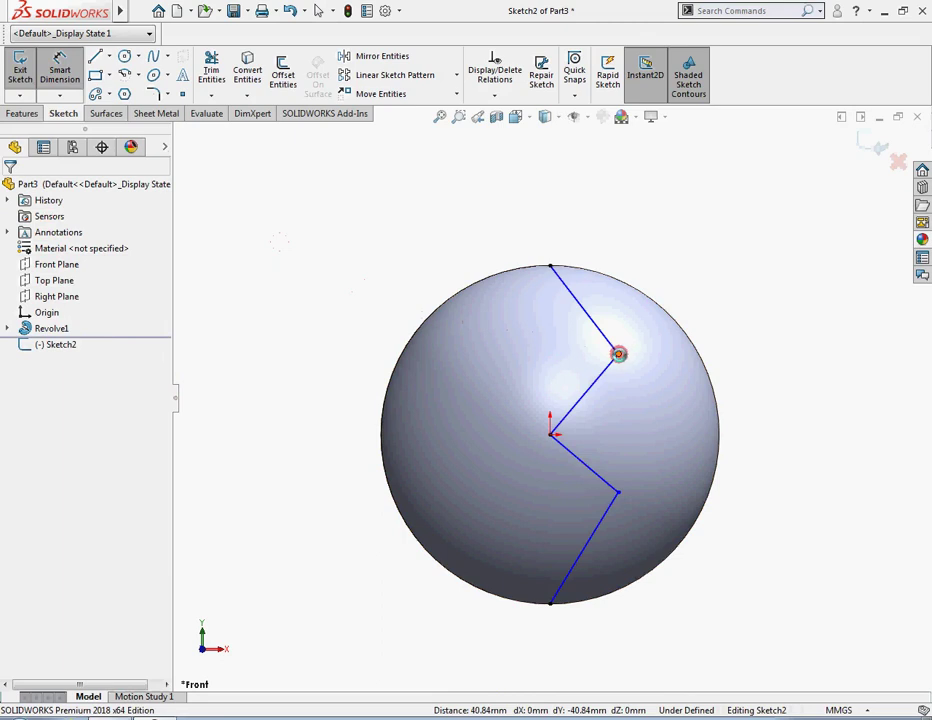
left_click(618, 353)
left_click(550, 434)
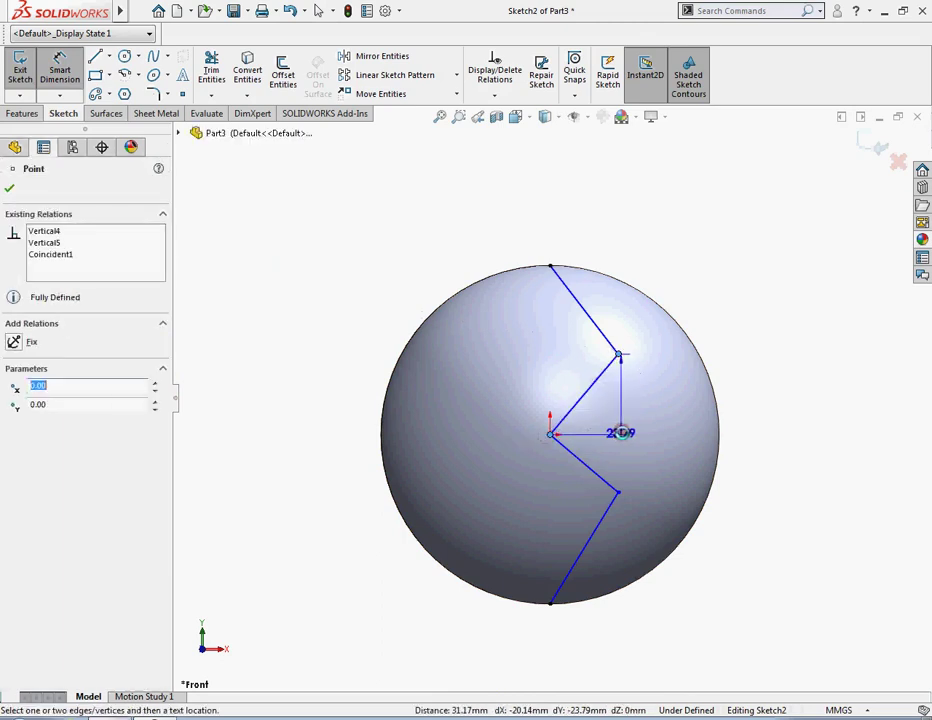
left_click(665, 392)
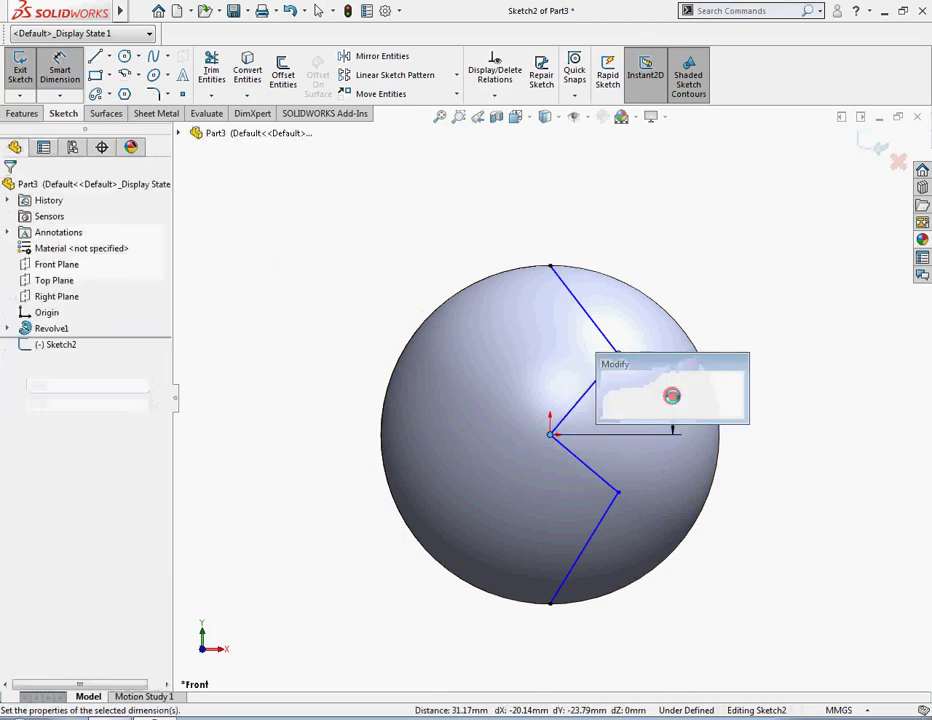
type("25")
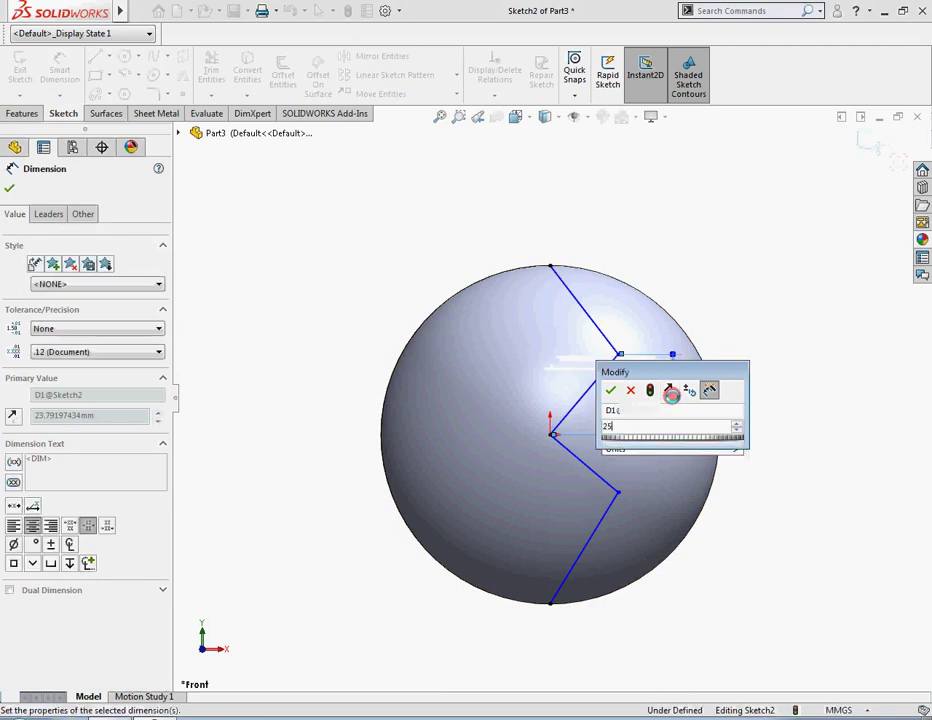
key("Return")
left_click(550, 434)
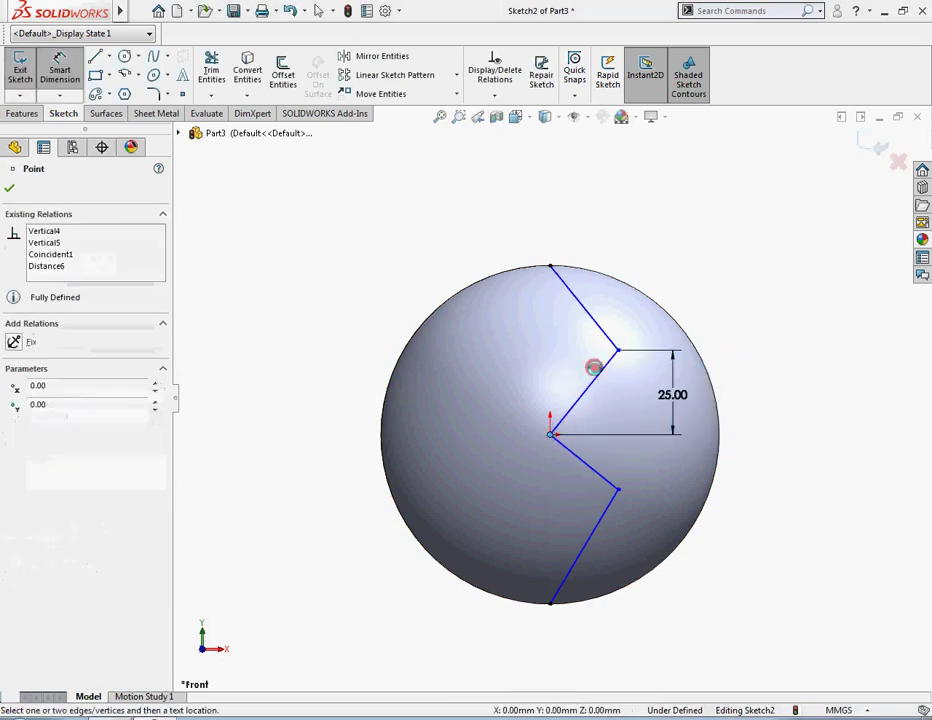
left_click(618, 350)
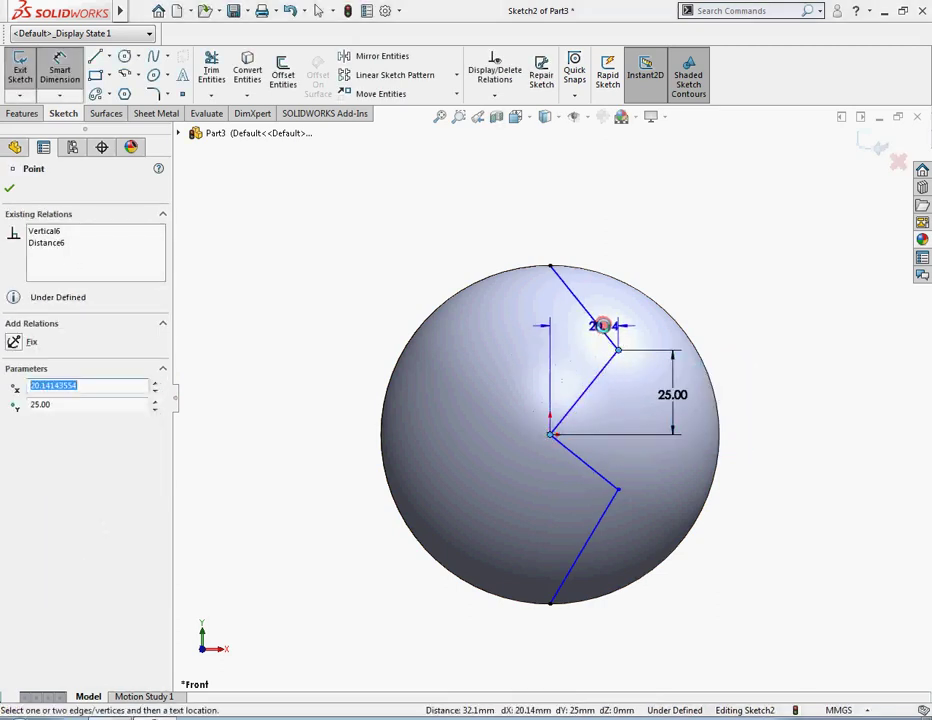
left_click(601, 303)
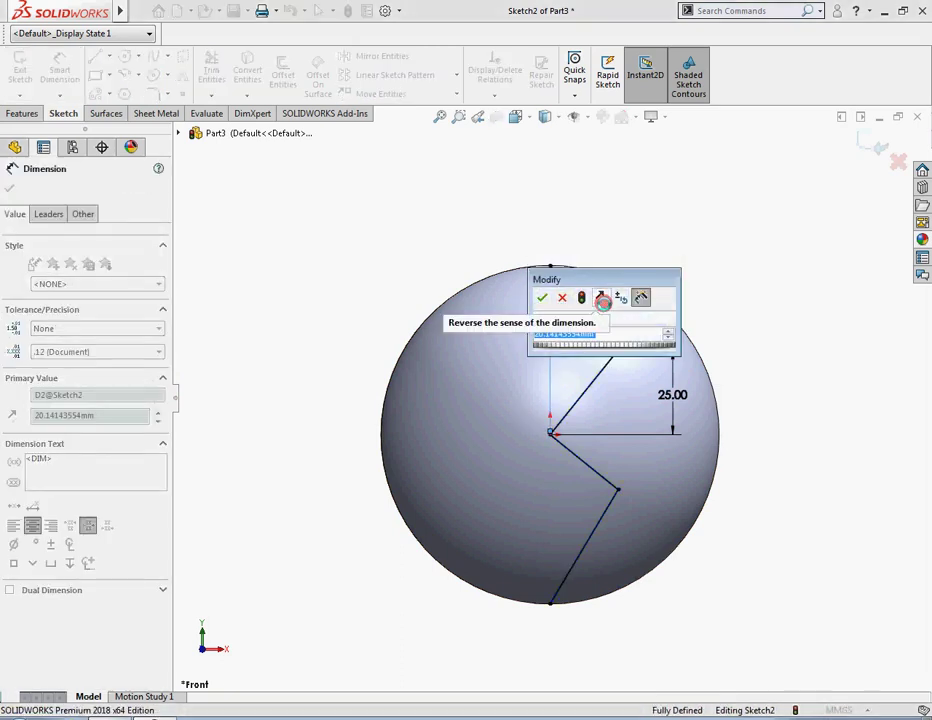
key("Escape")
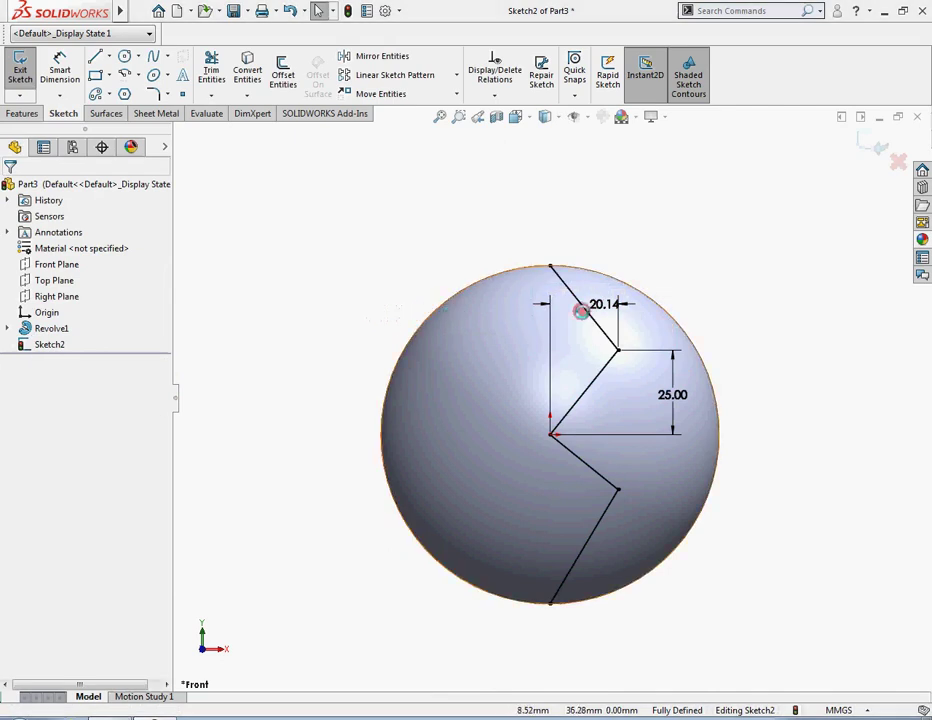
left_click(617, 306)
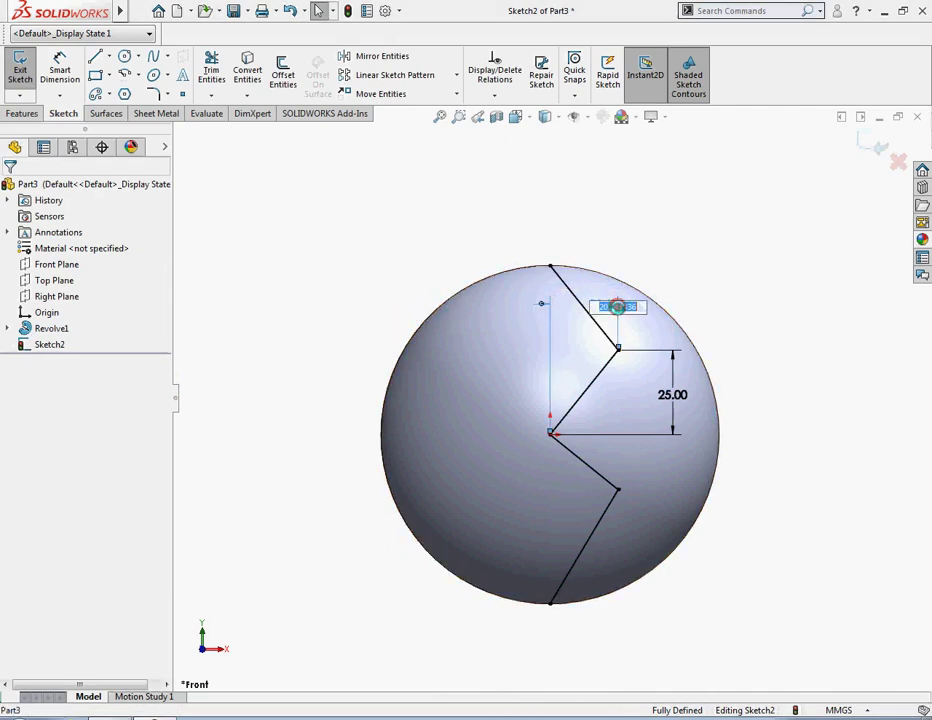
left_click(543, 347)
left_click(546, 364)
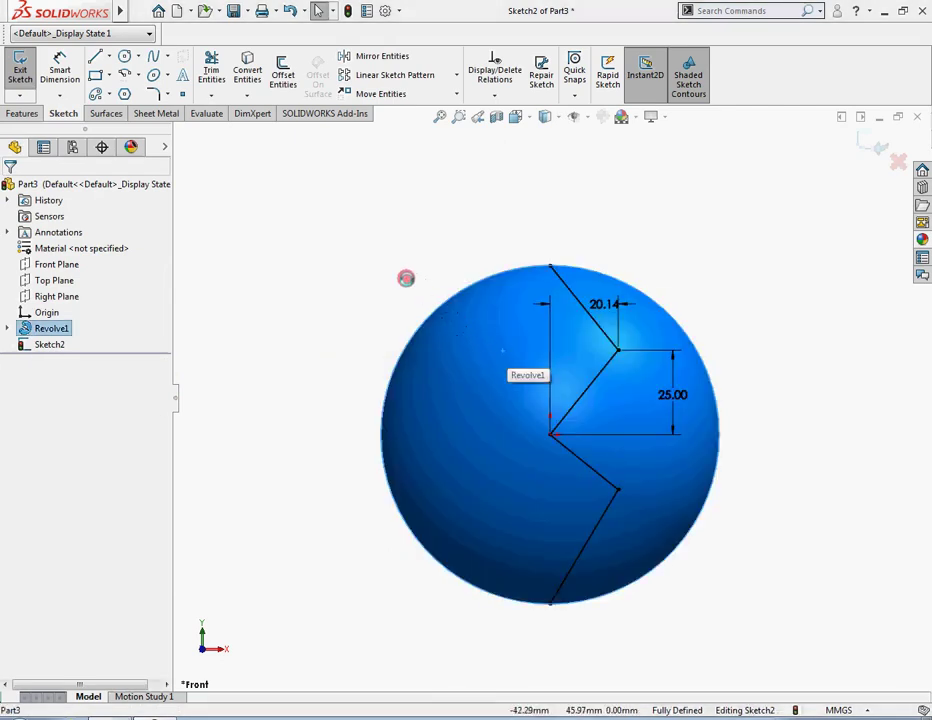
left_click(405, 277)
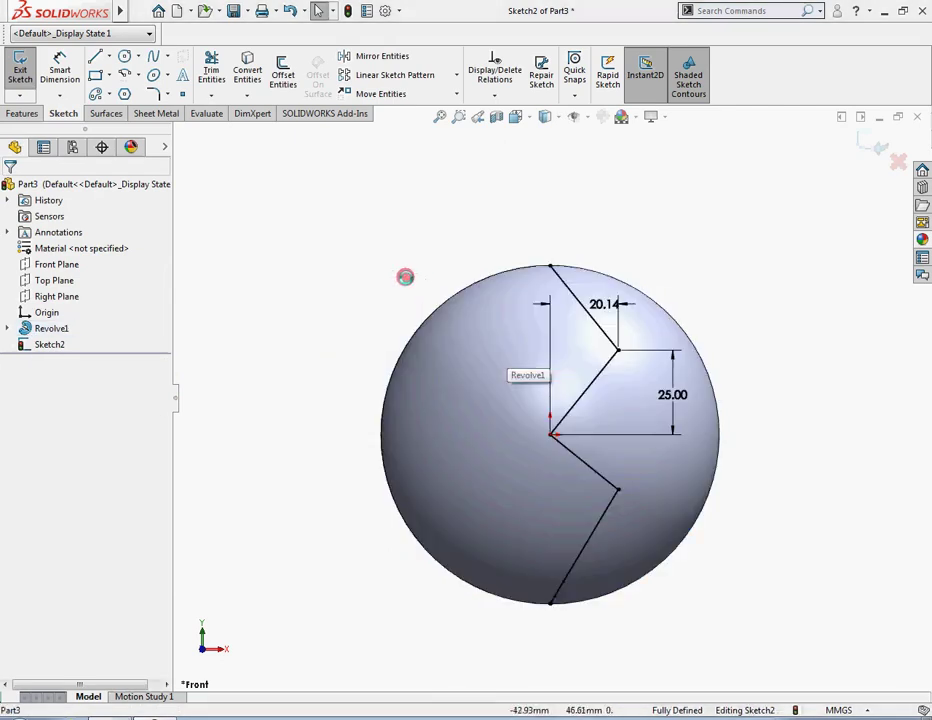
left_click(541, 329)
key("Delete")
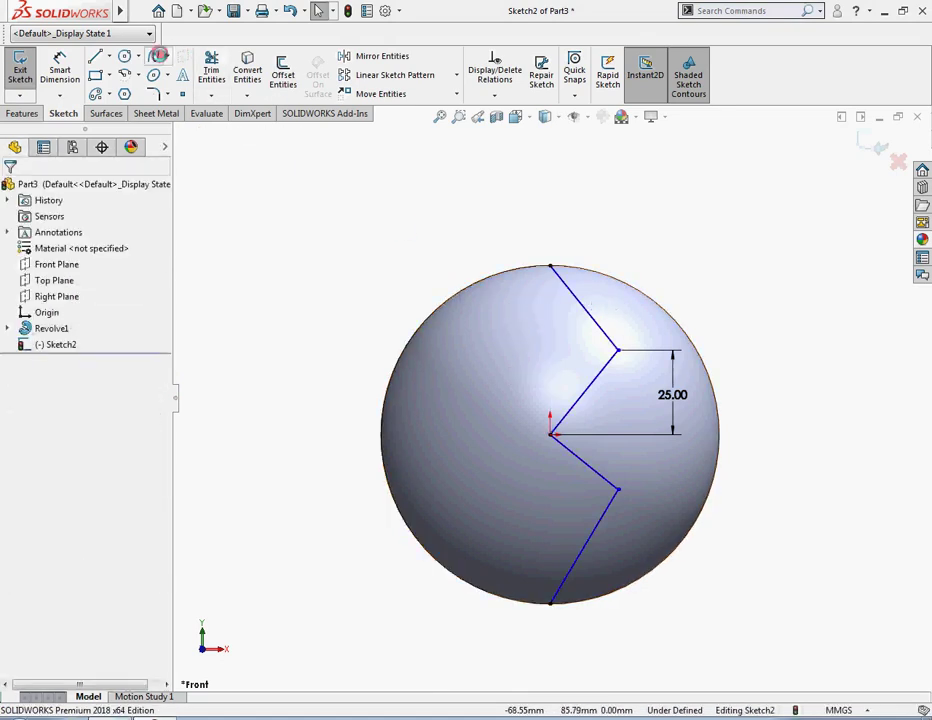
- Dimension the vertical distance between the origin and the zigzag's lower outer corner as 25 mm
left_click(59, 68)
left_click(550, 433)
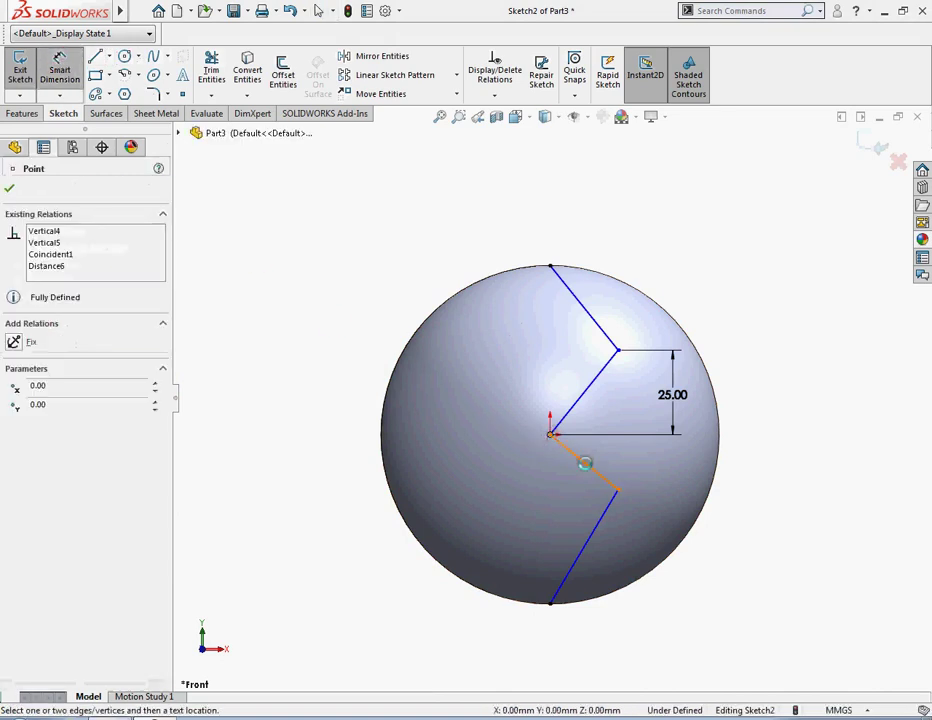
left_click(615, 489)
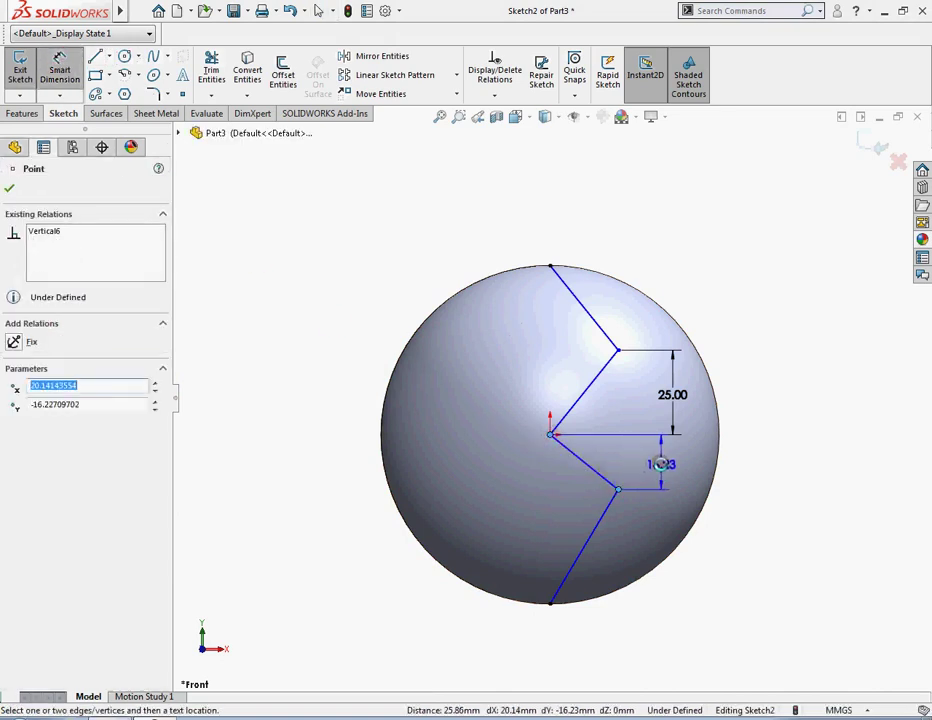
left_click(660, 463)
type("25")
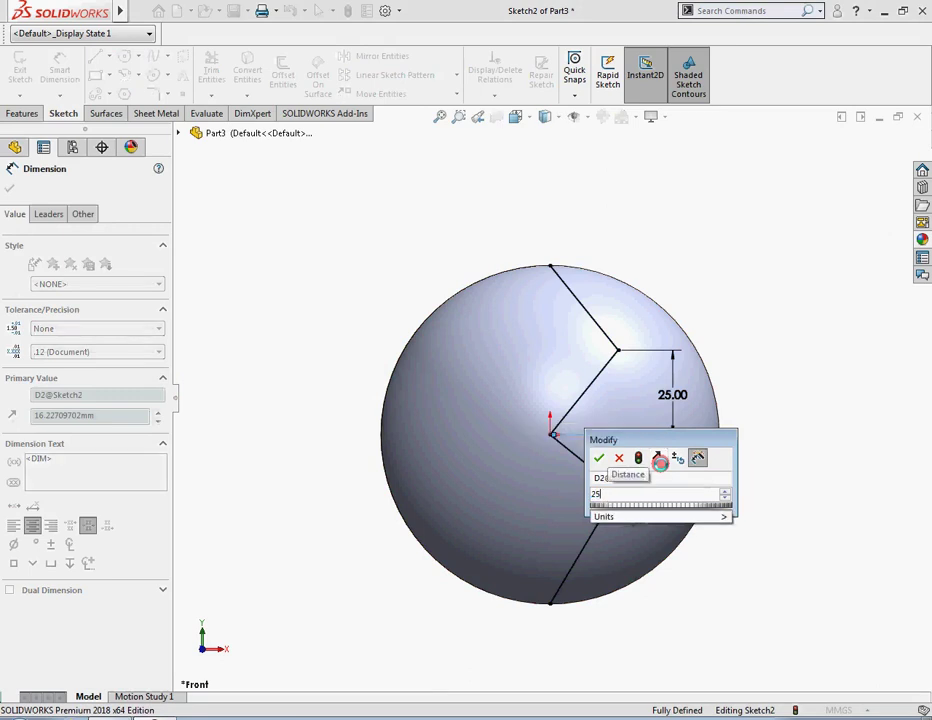
key("Return")
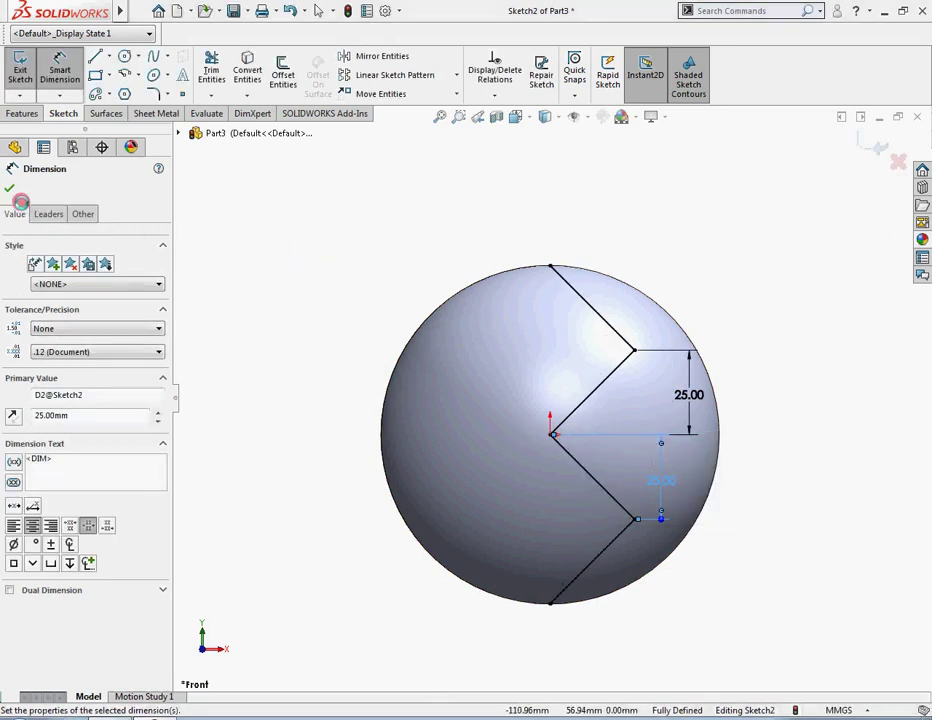
left_click(9, 188)
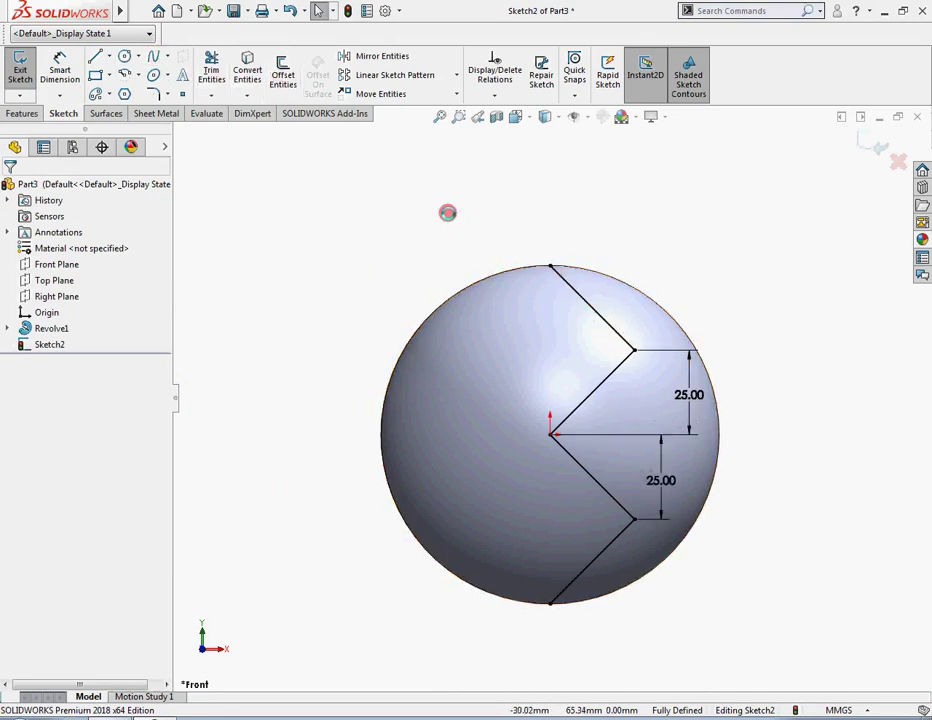
- Offset the whole four-segment zigzag chain 2 mm to its left side with Offset Entities
mouse_move(447, 216)
left_mouse_down()
mouse_move(714, 630)
mouse_move(792, 628)
left_mouse_up()
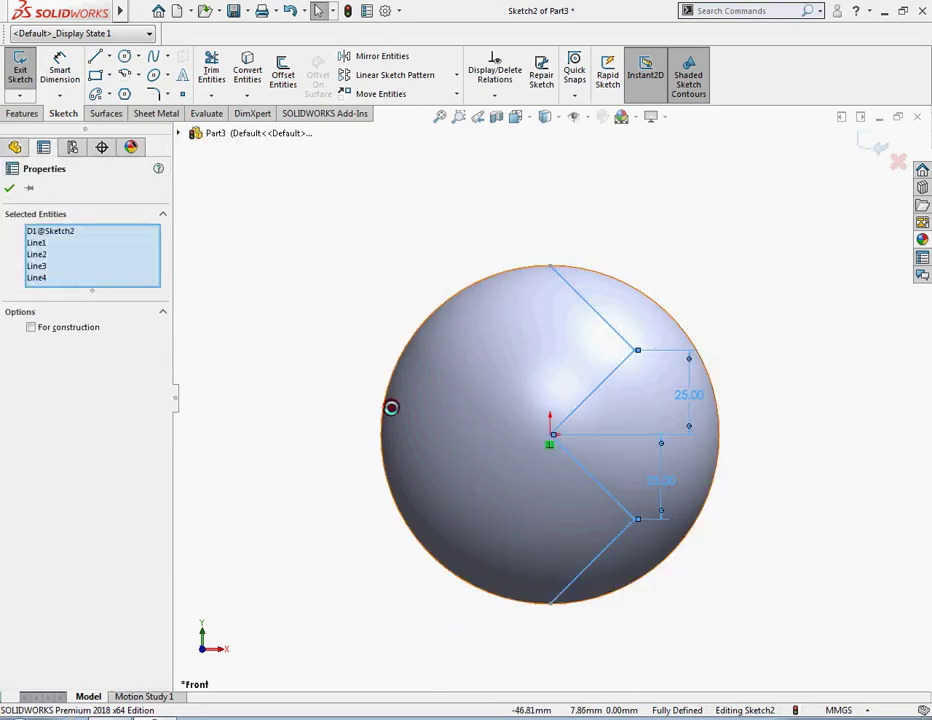
left_click(283, 75)
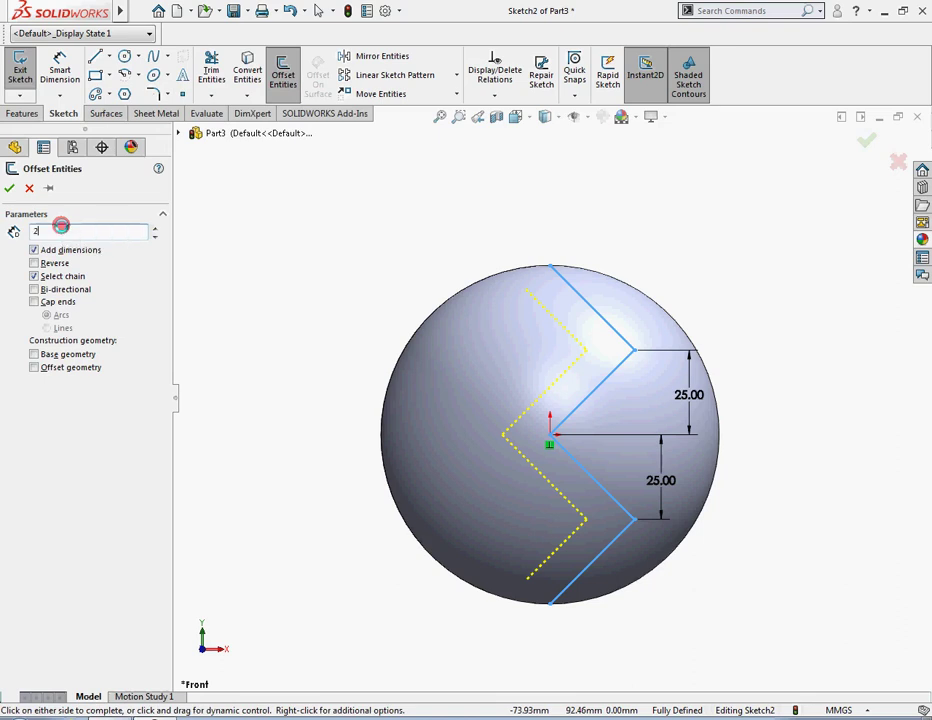
type("2")
key("Return")
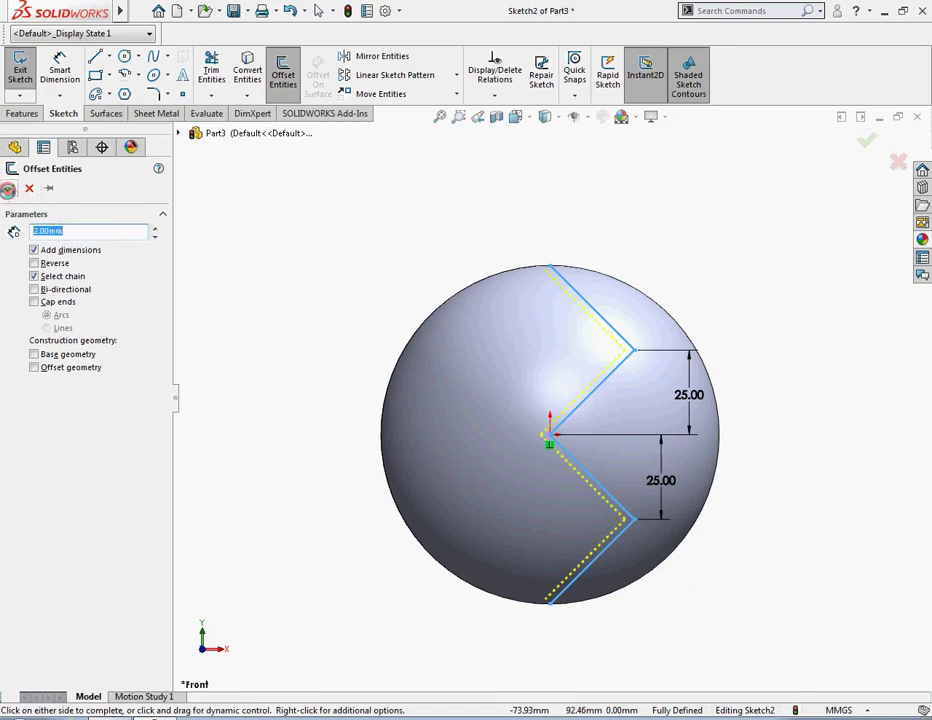
left_click(8, 190)
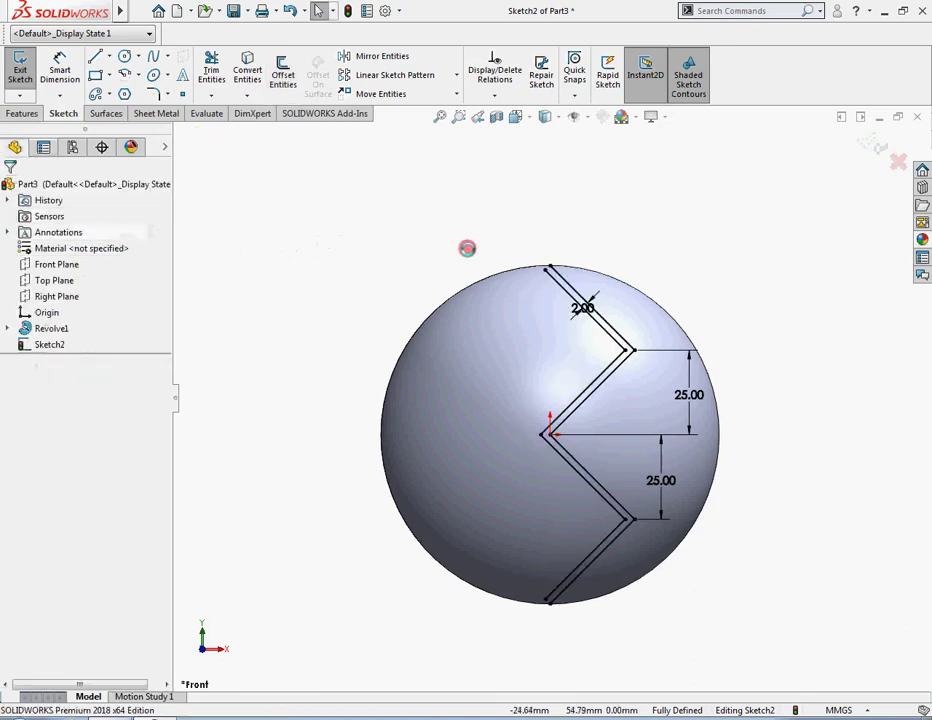
- Draw a short line joining the upper end points of the original and offset zigzags
scroll(491, 247, "down", 2)
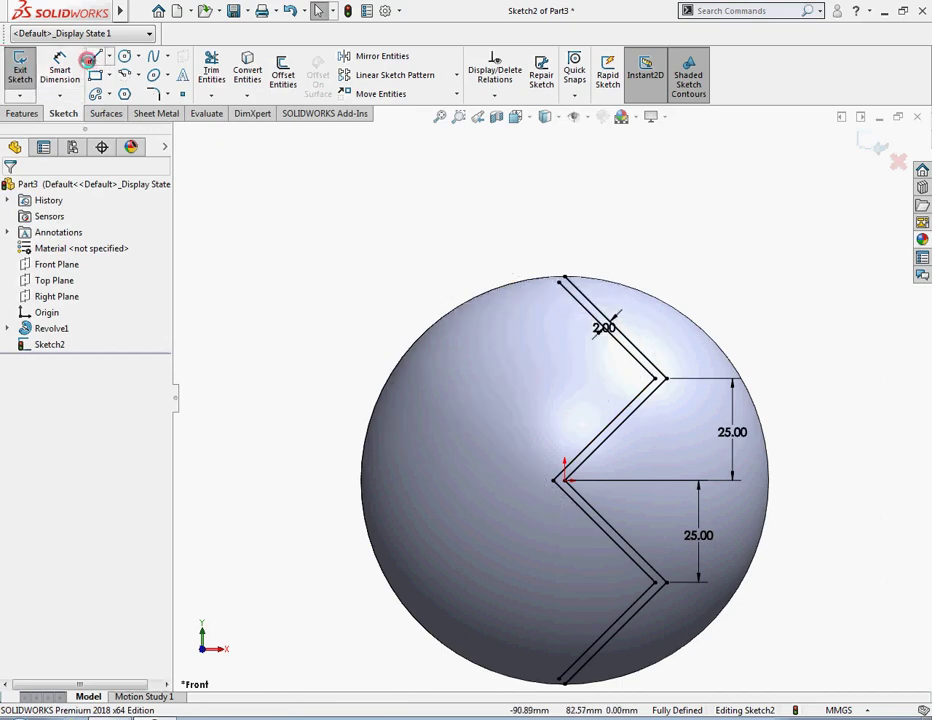
left_click(95, 57)
scroll(560, 290, "down", 2)
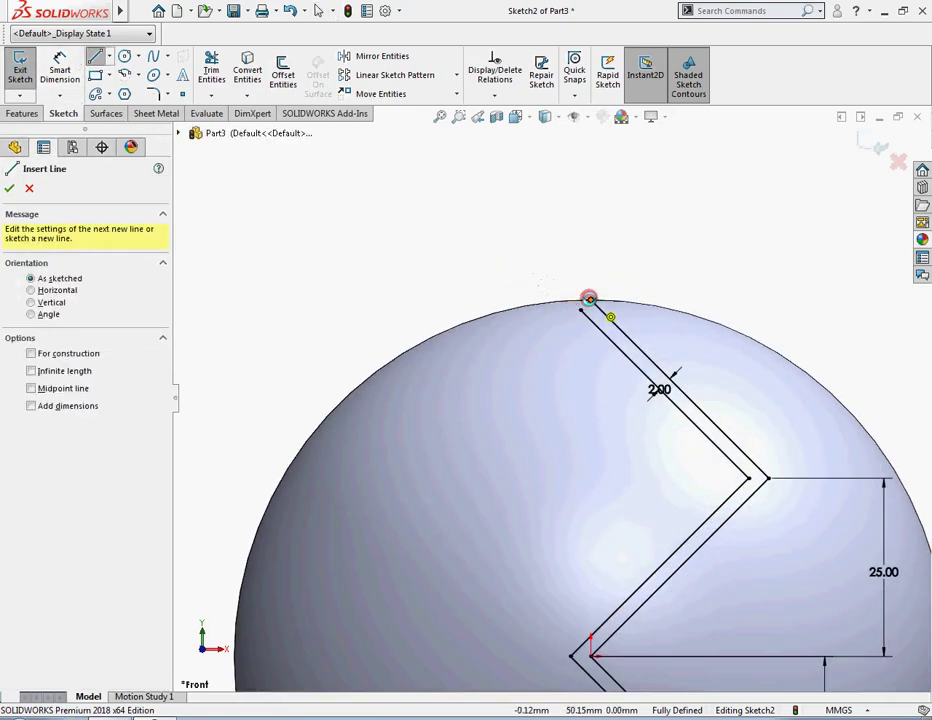
left_click(581, 303)
left_click(580, 309)
scroll(470, 266, "up", 6)
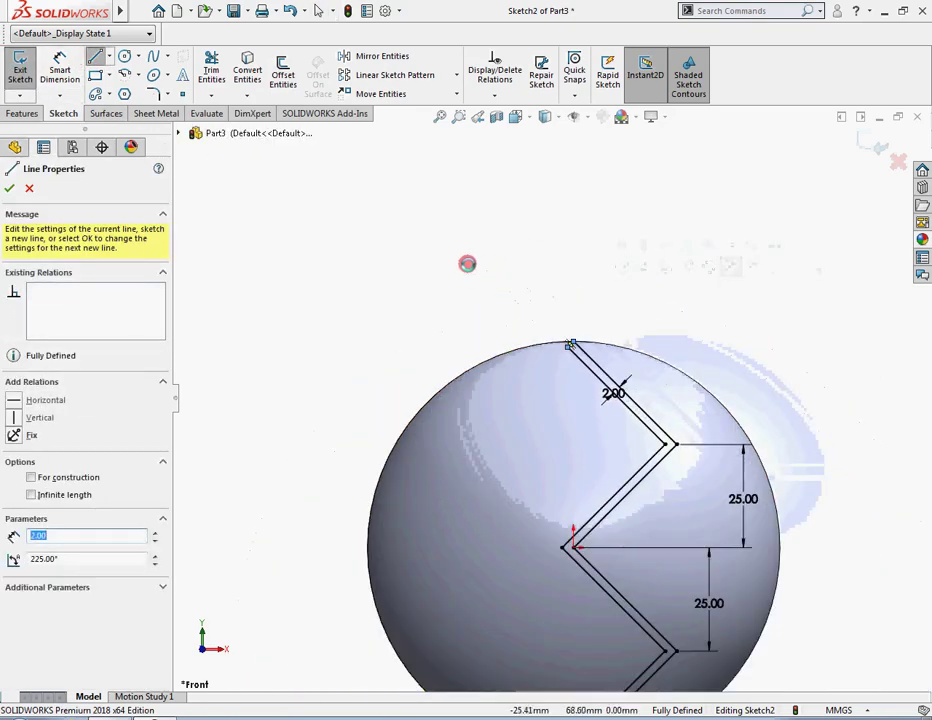
key("Escape")
- Draw a short line joining the lower end points of the two zigzags and exit the sketch
scroll(570, 566, "down", 4)
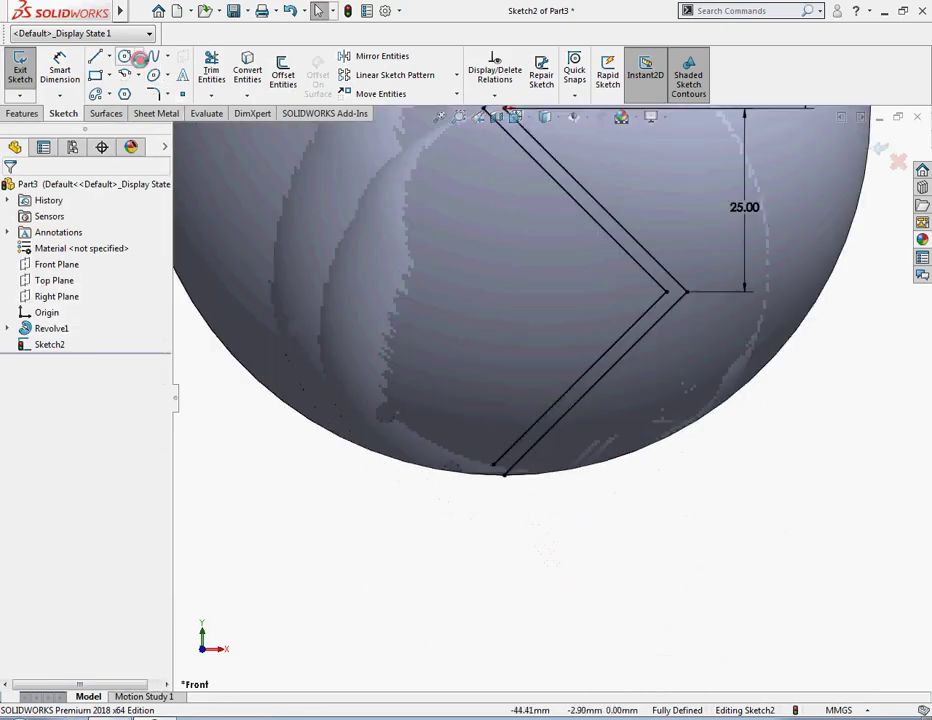
left_click(90, 57)
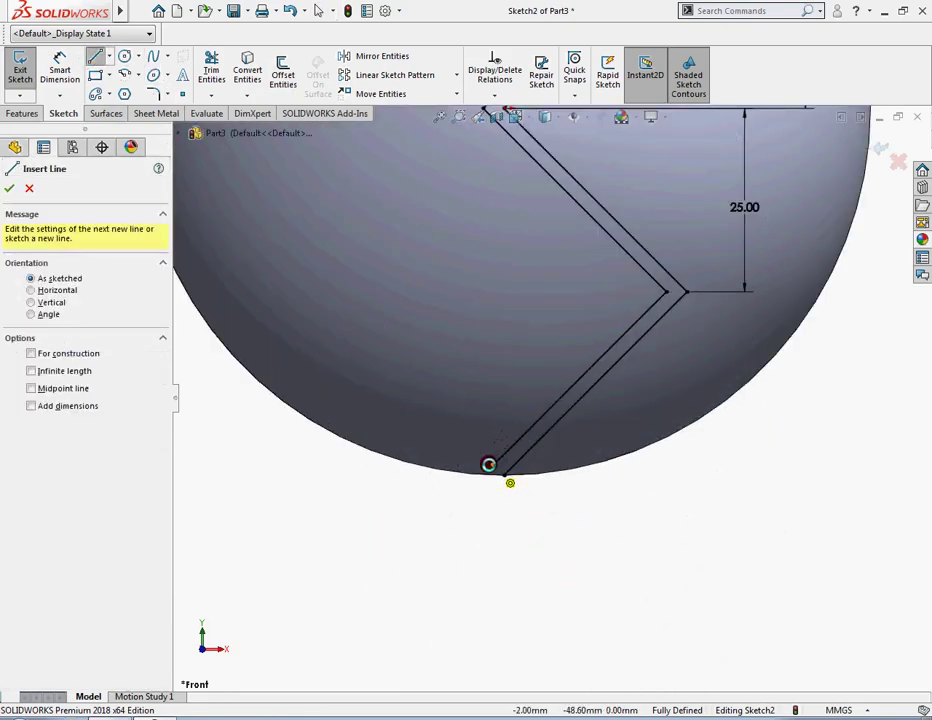
left_click_drag(491, 465, 503, 474)
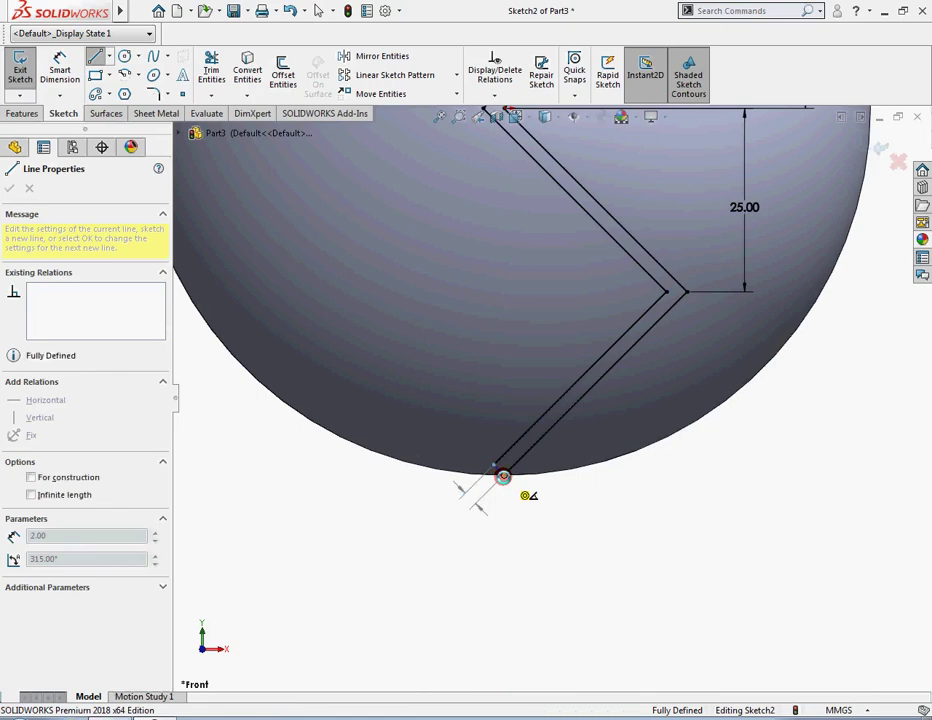
key("Escape")
scroll(522, 551, "up", 6)
scroll(651, 208, "down", 3)
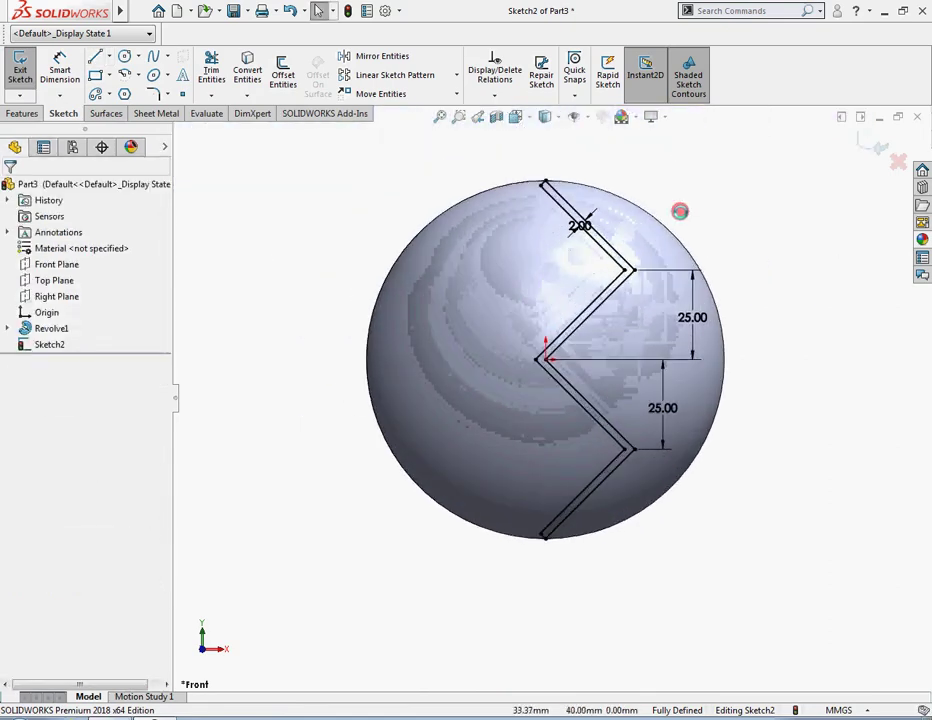
left_click(872, 141)
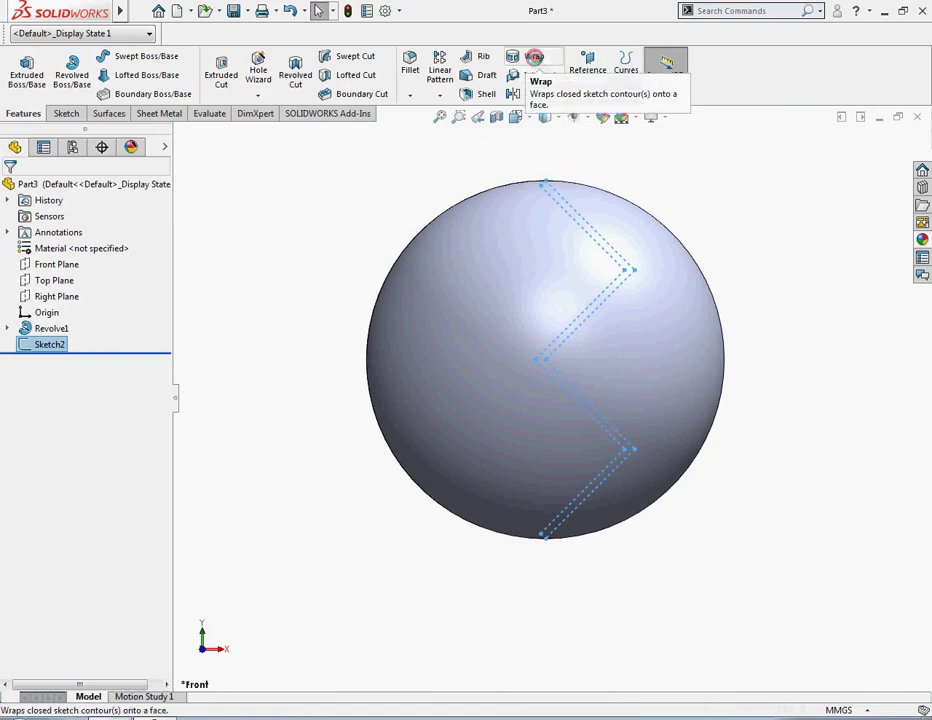
- Wrap the closed zigzag sketch onto the sphere's face as a 2 mm emboss using the Spline Surface method
left_click(535, 57)
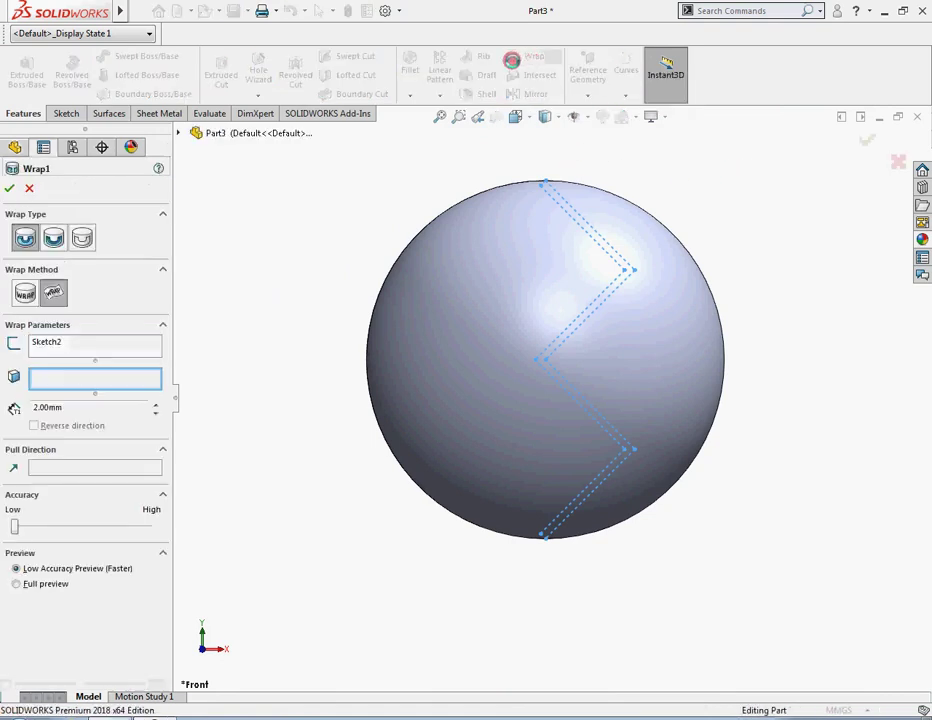
left_click(474, 372)
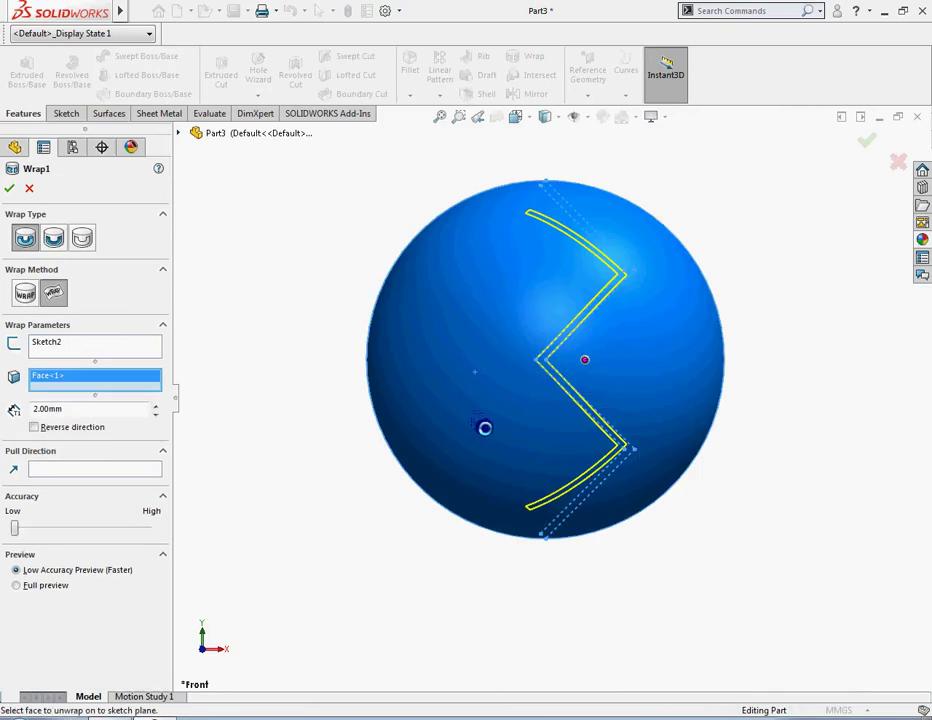
mouse_move(485, 428)
middle_mouse_down()
mouse_move(344, 430)
mouse_move(443, 437)
mouse_move(440, 428)
middle_mouse_up()
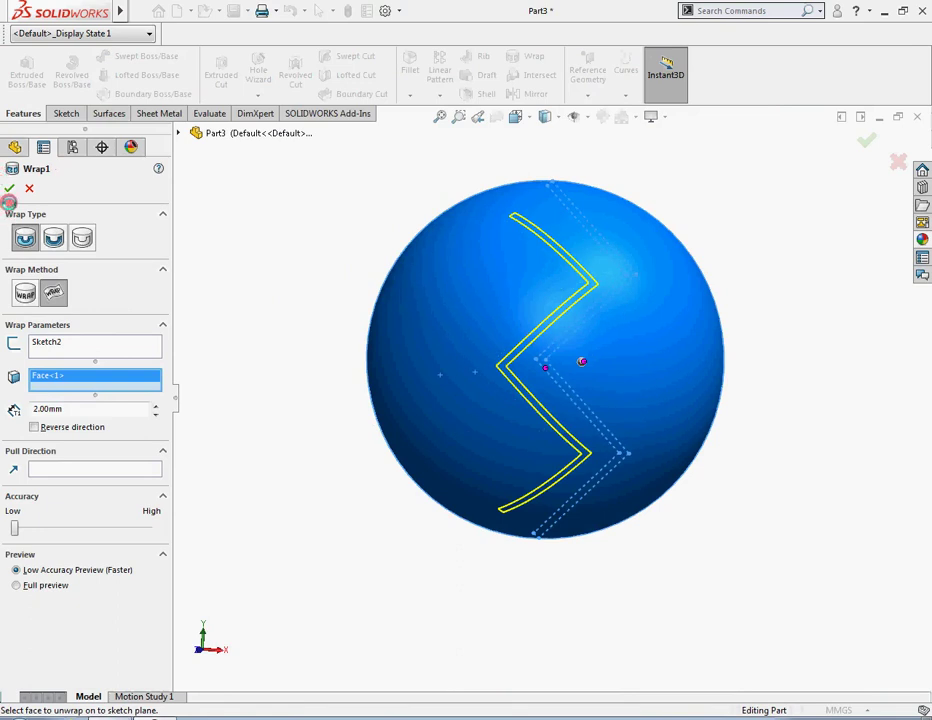
key("Return")
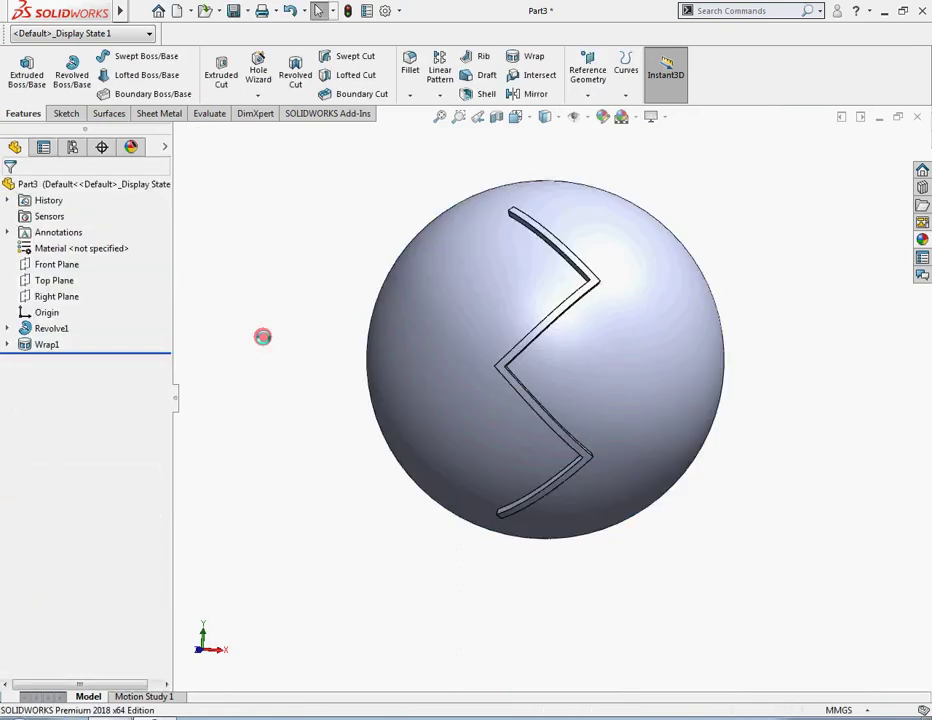
- Apply a red (255, 0, 0) appearance to the embossed zigzag Wrap feature
middle_click_drag(357, 345, 193, 354)
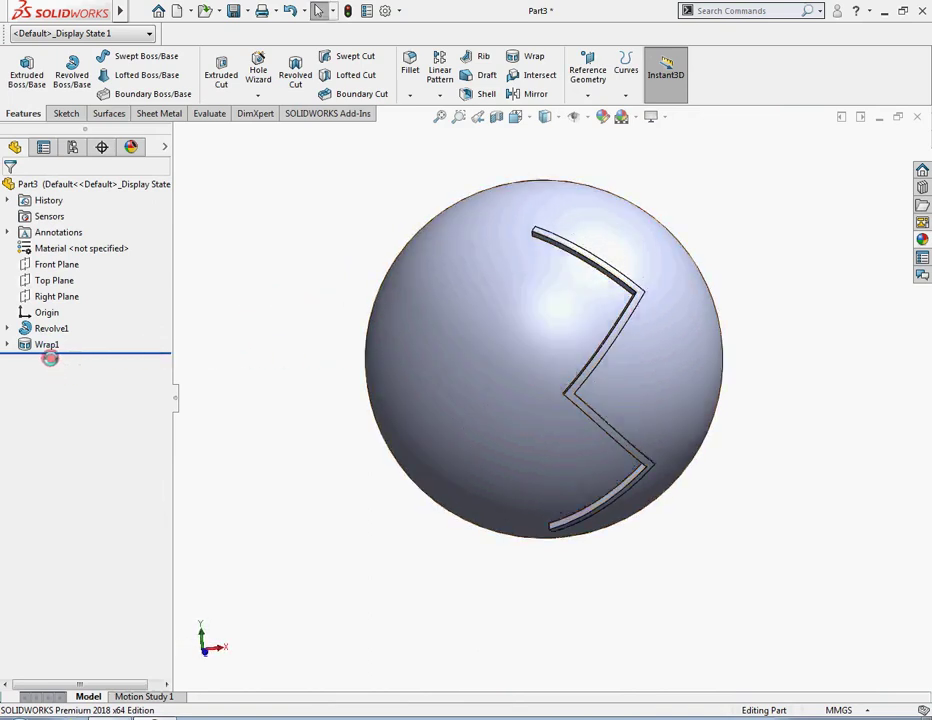
left_click(44, 344)
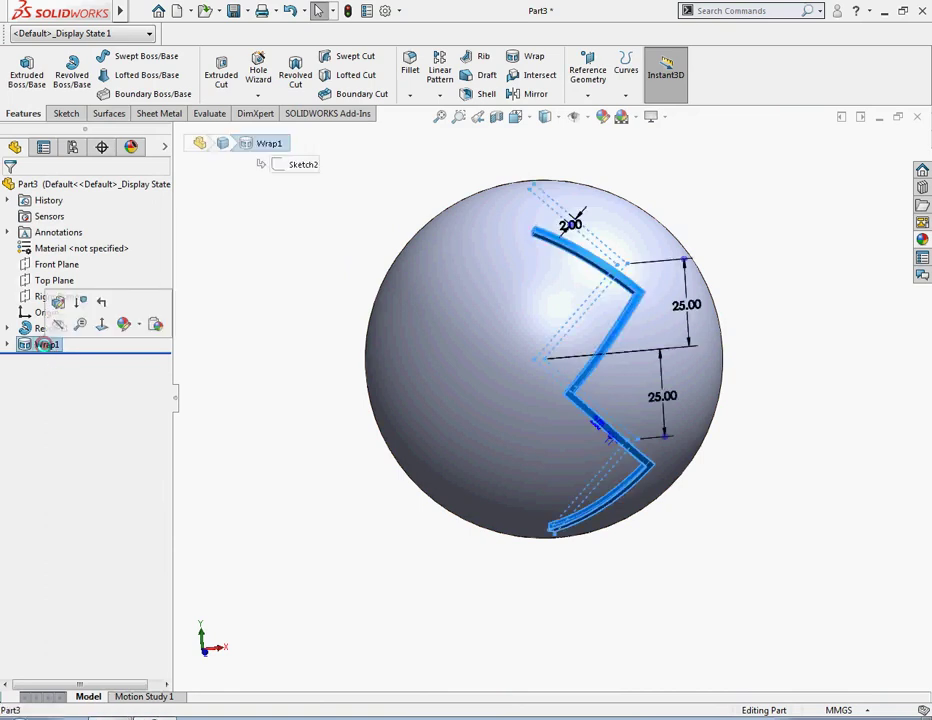
left_click(123, 323)
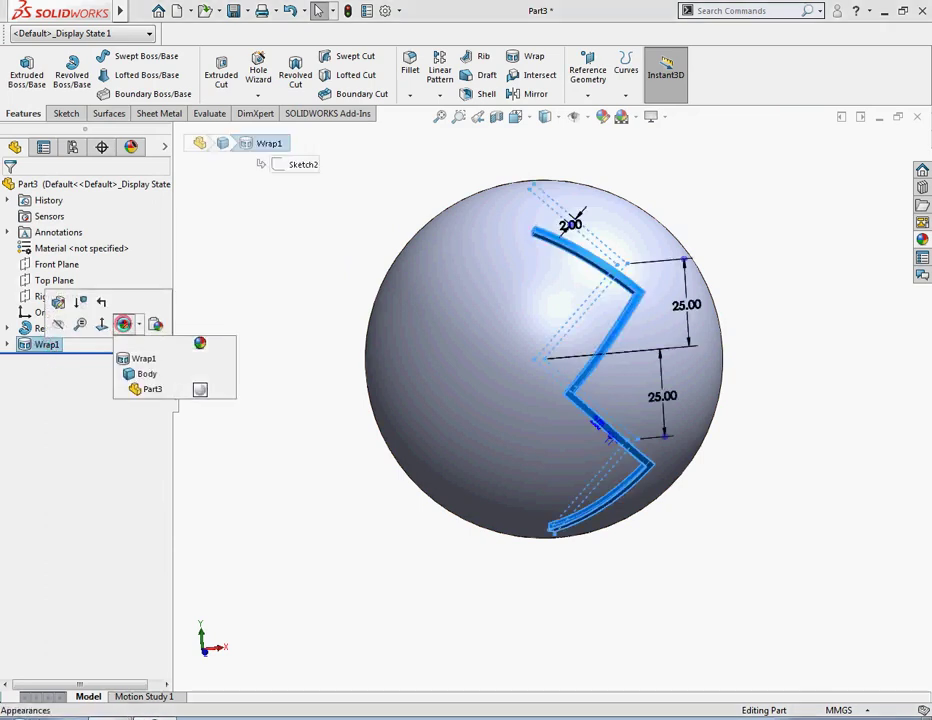
left_click(122, 357)
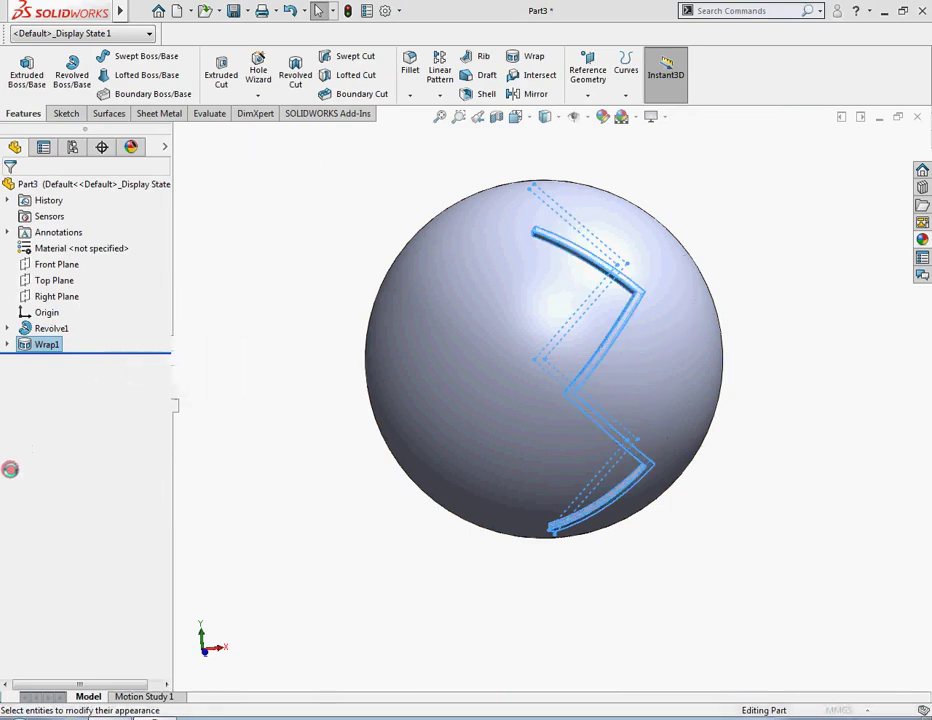
left_click(47, 486)
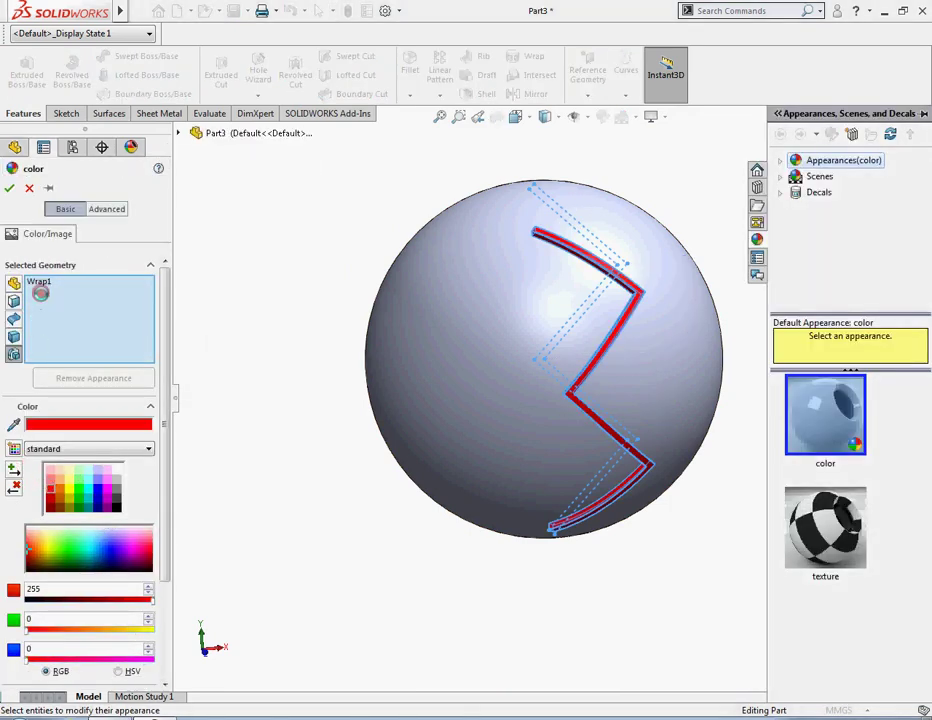
left_click(10, 191)
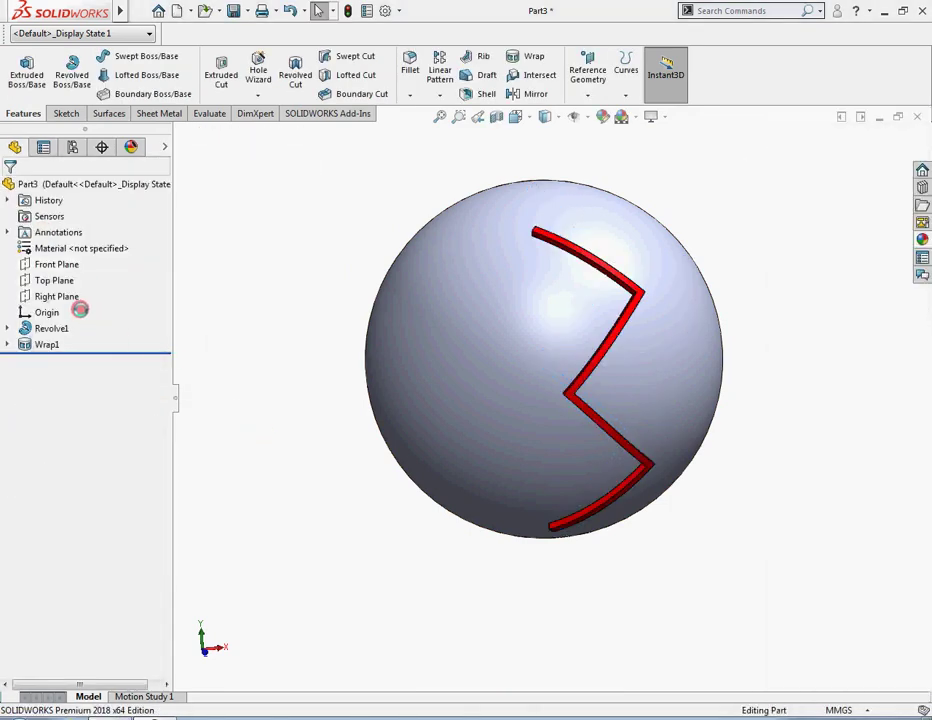
left_click(50, 328)
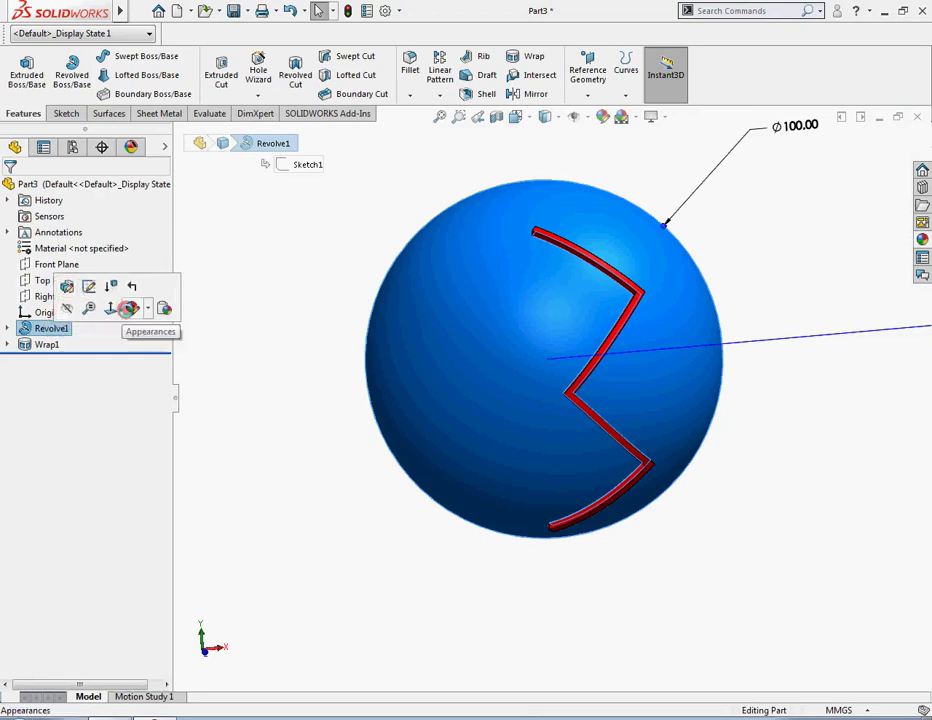
left_click(130, 308)
left_click(283, 412)
left_click(48, 344)
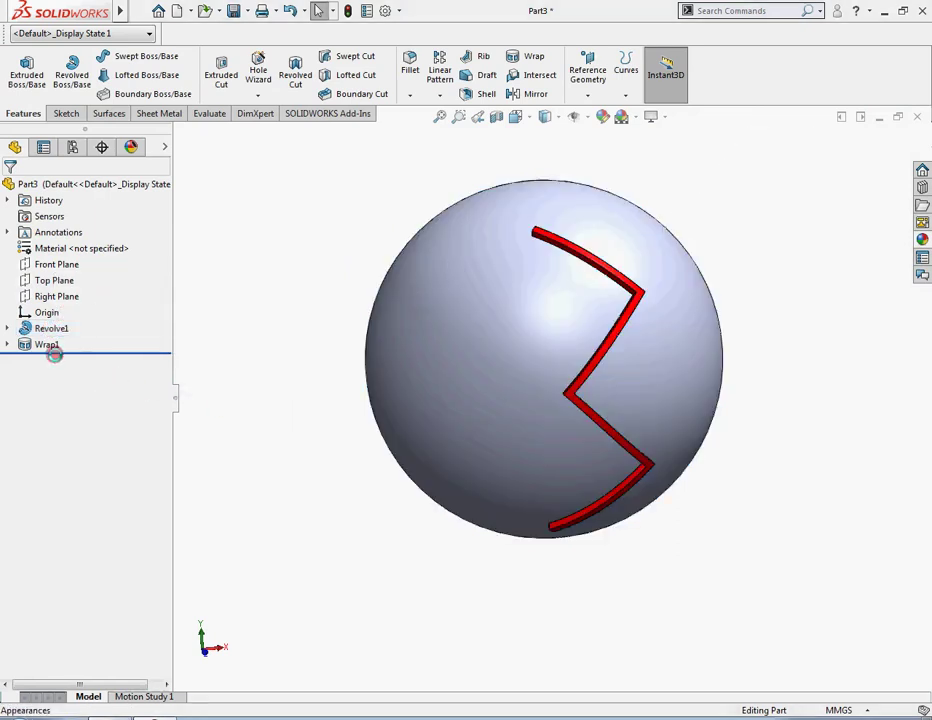
left_click(404, 175)
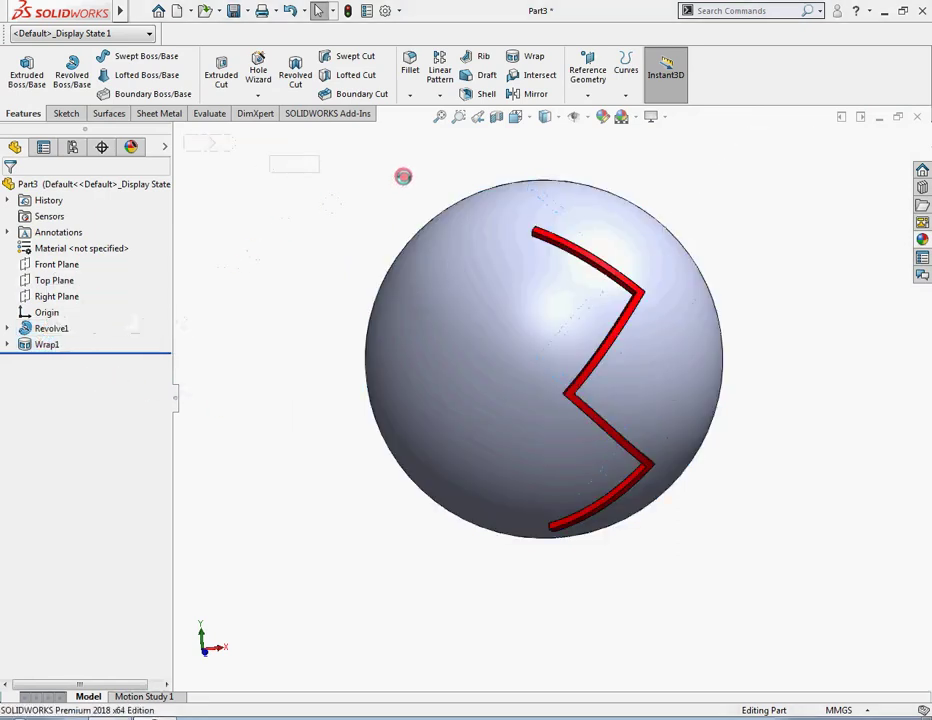
- Turn on the display of temporary axes so the sphere's vertical axis can be picked
left_click(587, 117)
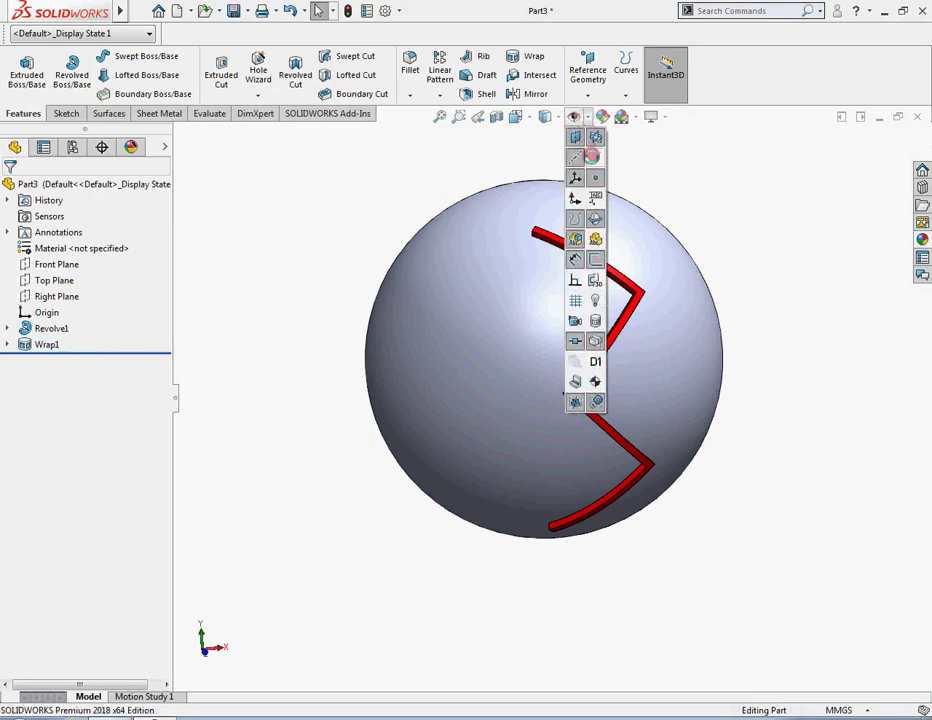
left_click(592, 156)
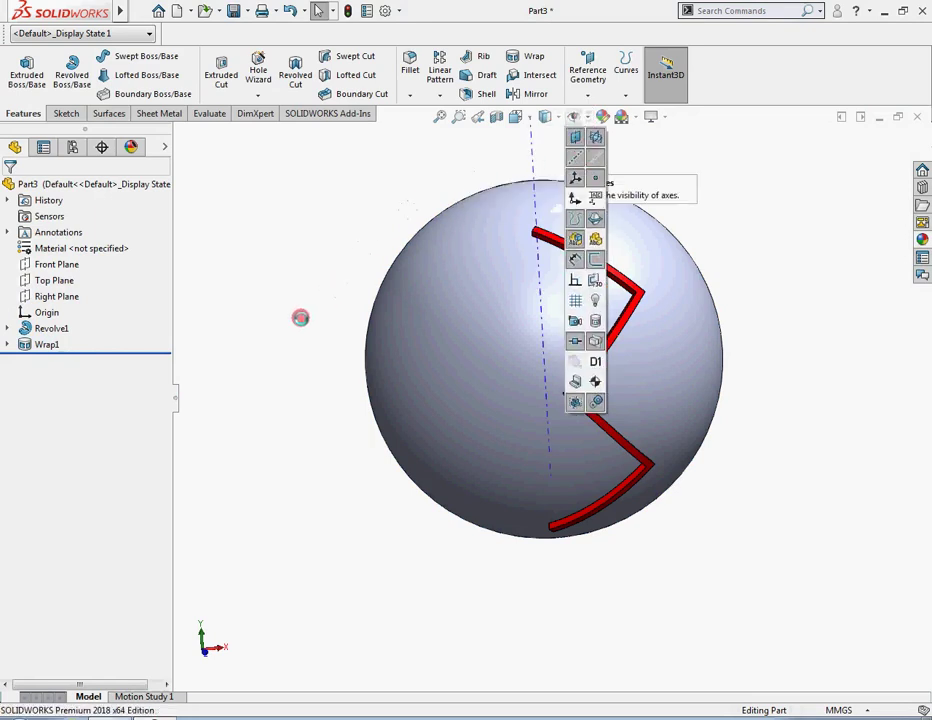
key("ctrl+1")
- Circular-pattern the zigzag wrap about the sphere's vertical axis with 12 equally spaced instances over 360°, and hide the axis
left_click(40, 343)
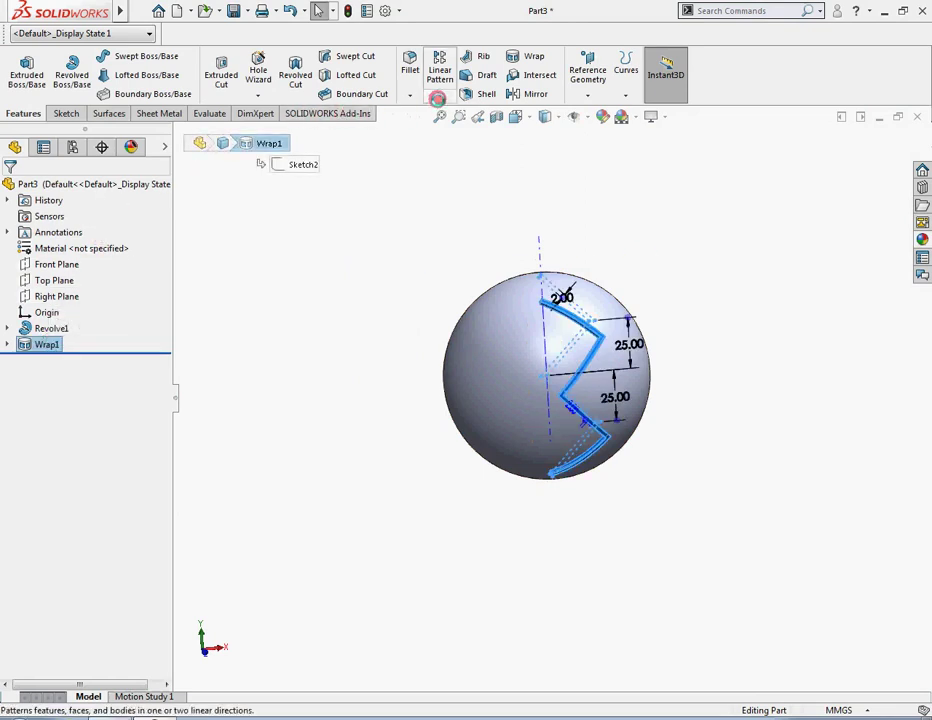
left_click(438, 97)
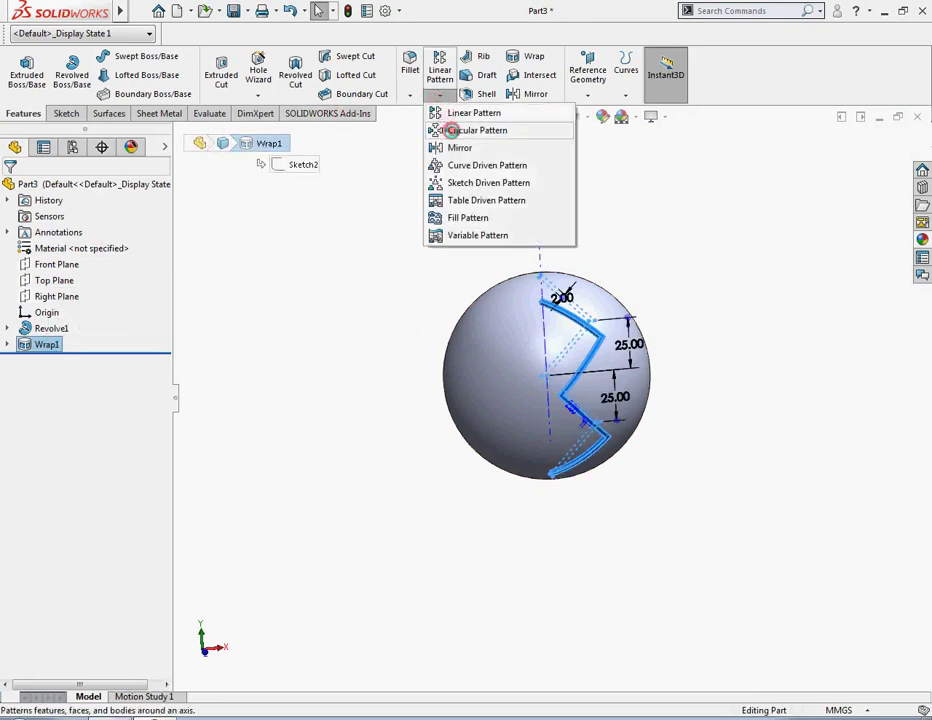
left_click(451, 130)
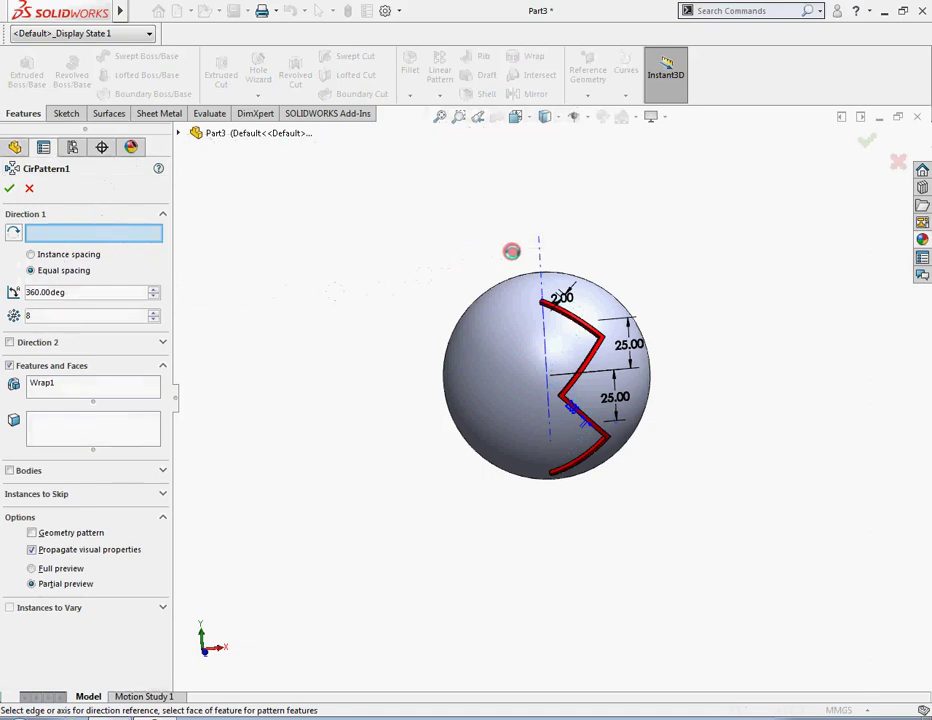
left_click(541, 251)
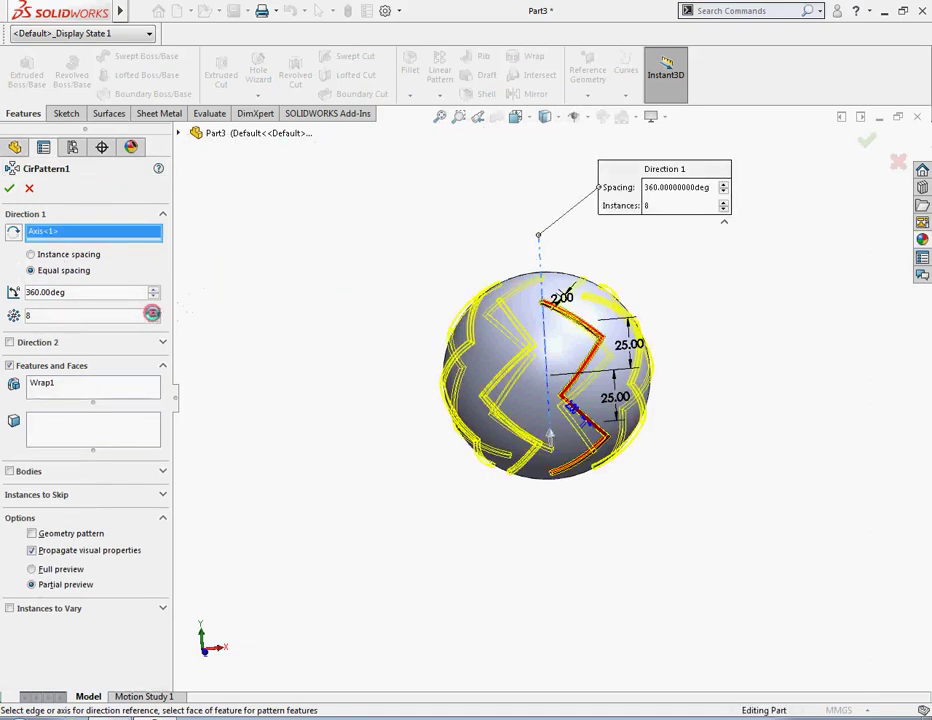
left_click(153, 312)
left_click(153, 312)
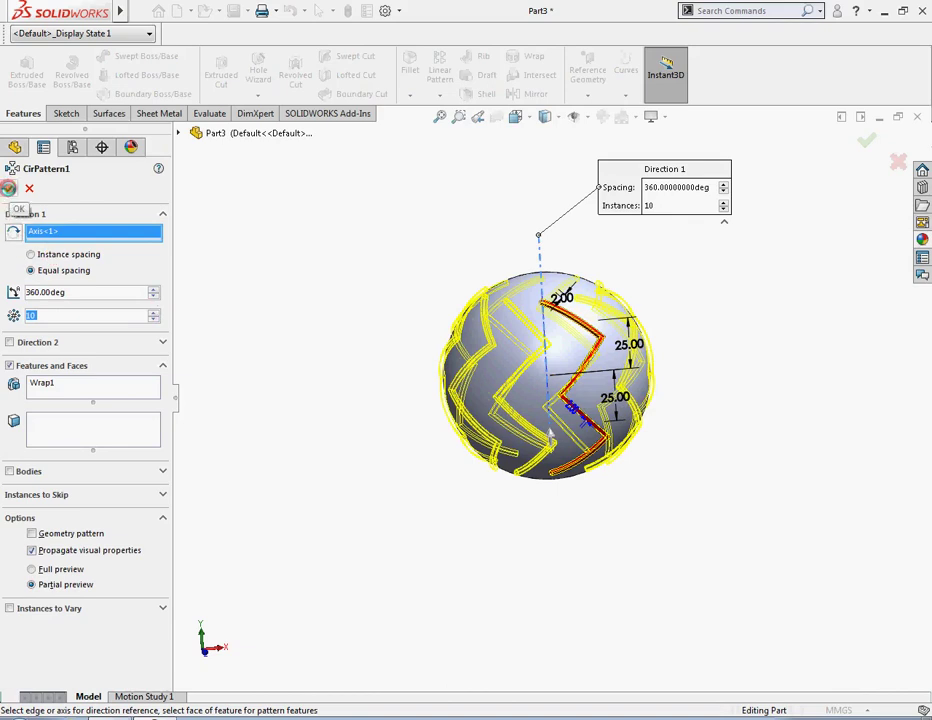
left_click(153, 312)
left_click(153, 312)
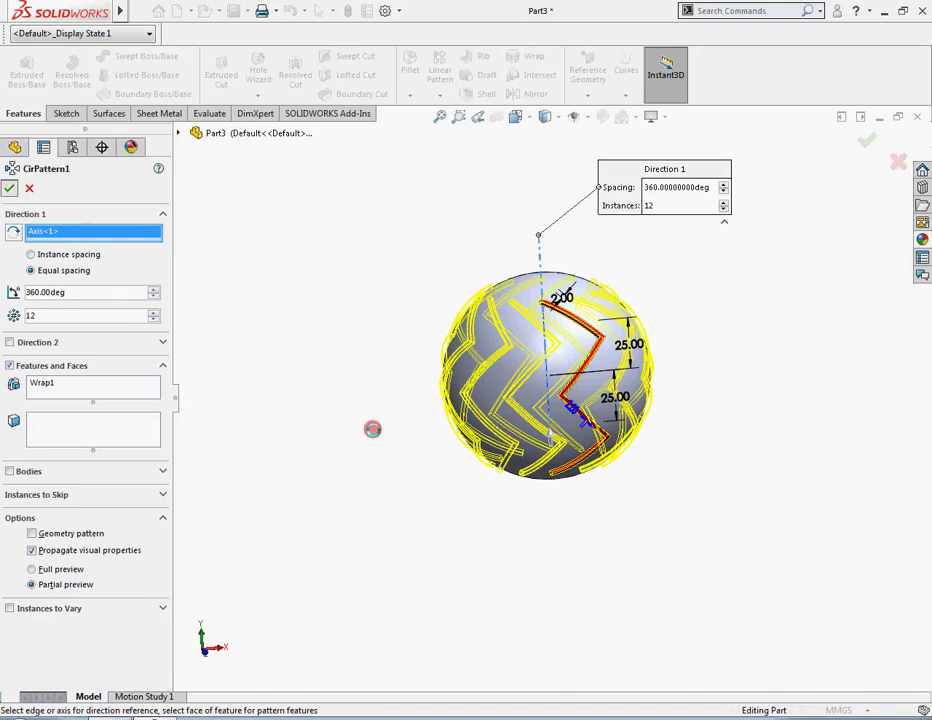
right_click(372, 429)
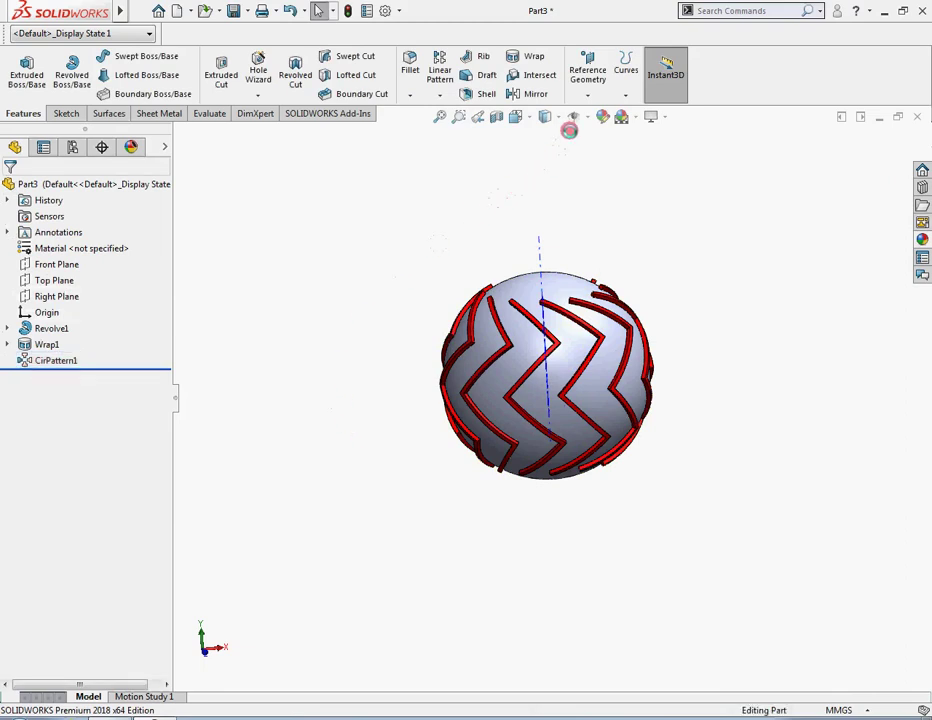
left_click(573, 116)
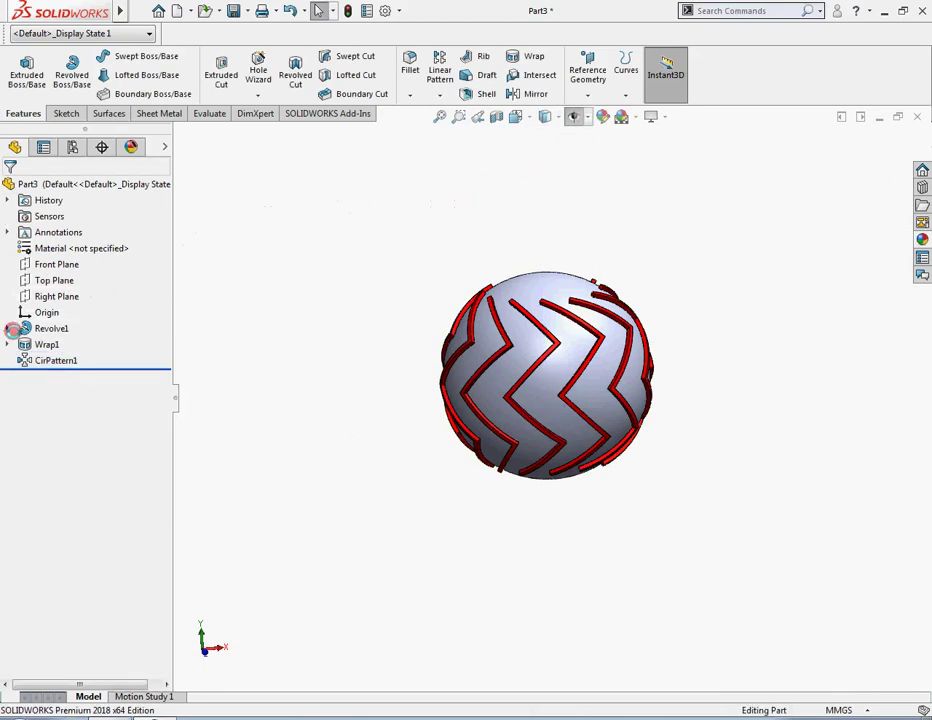
- Apply a light green (128, 255, 128) appearance to the revolved sphere feature and inspect the finished ball from above
left_click(30, 328)
left_click(103, 305)
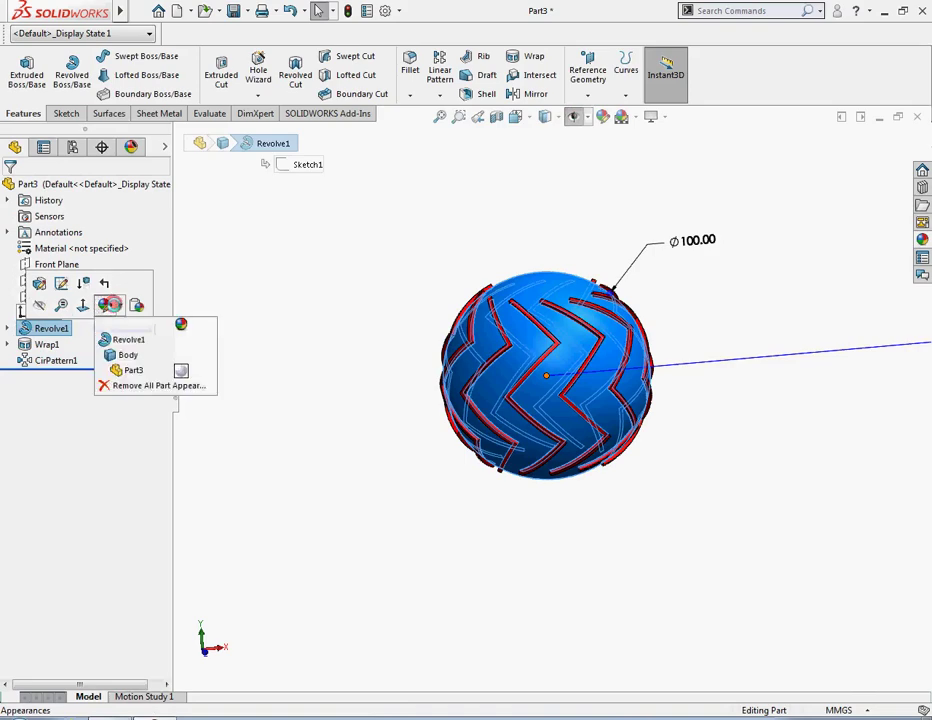
left_click(108, 334)
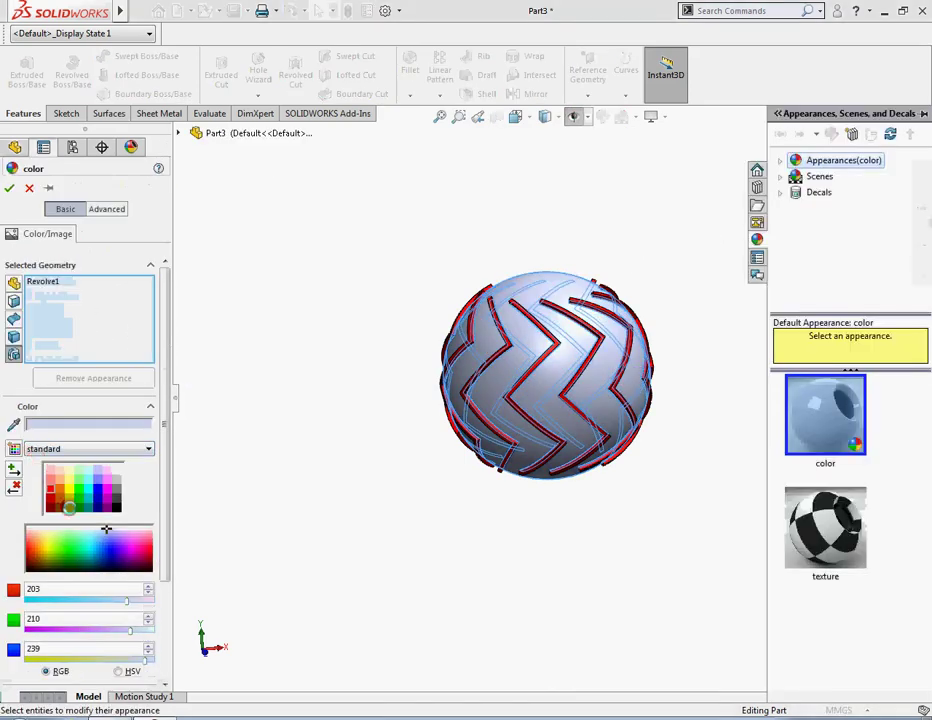
left_click(67, 537)
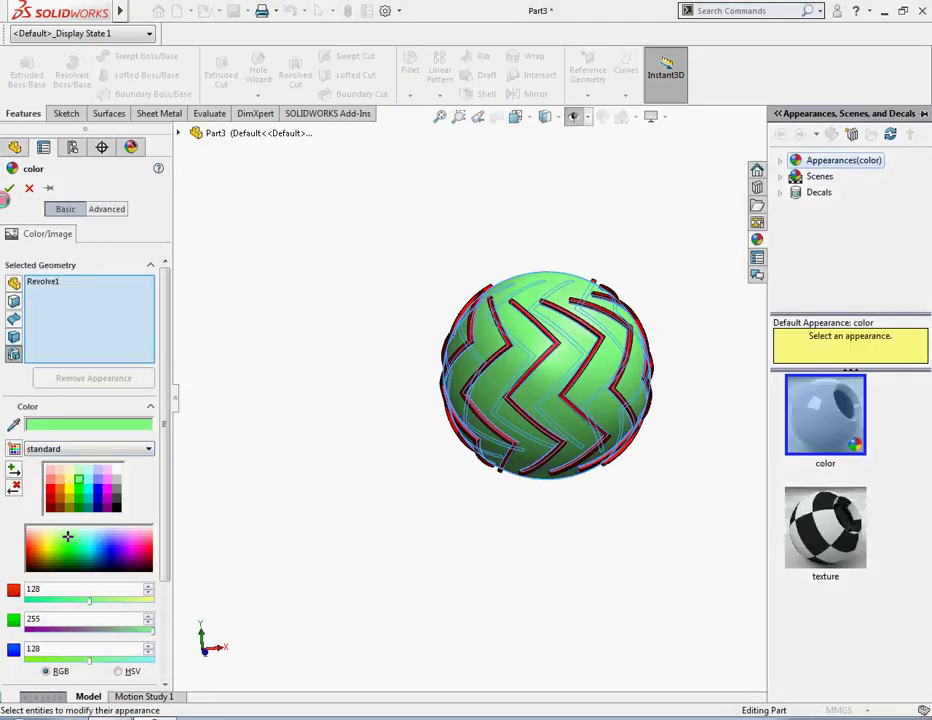
left_click(8, 188)
scroll(553, 354, "up", 2)
middle_click_drag(308, 441, 587, 333)
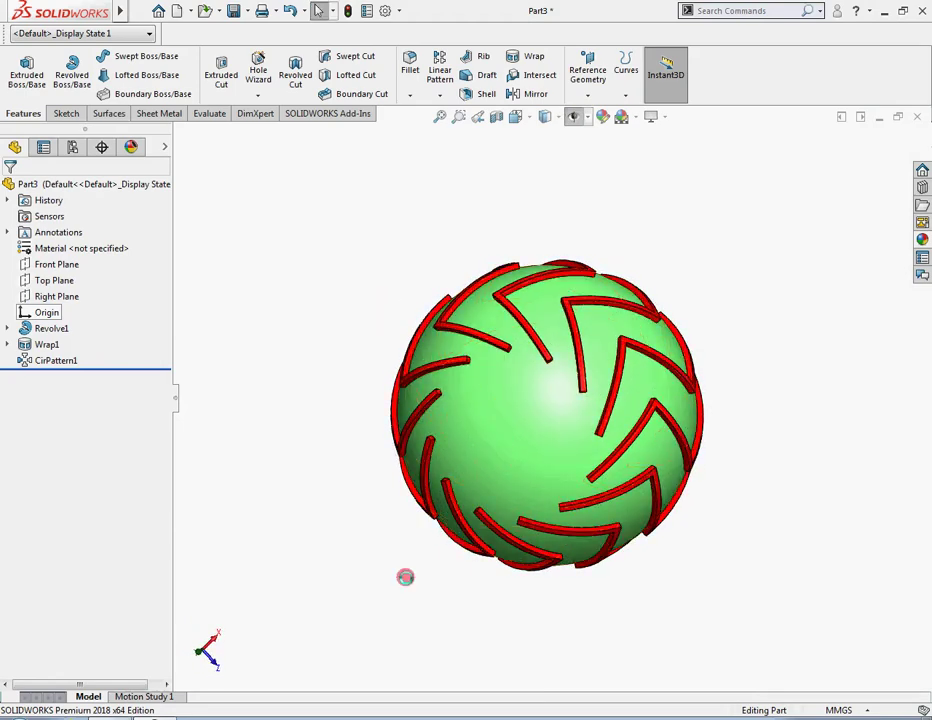